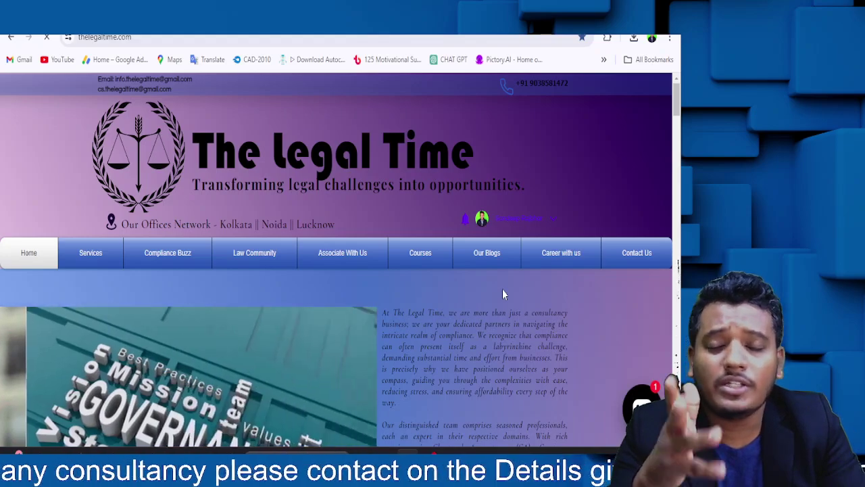
- Browse down and back up through The Legal Time home page
scroll(502, 288, down, 8)
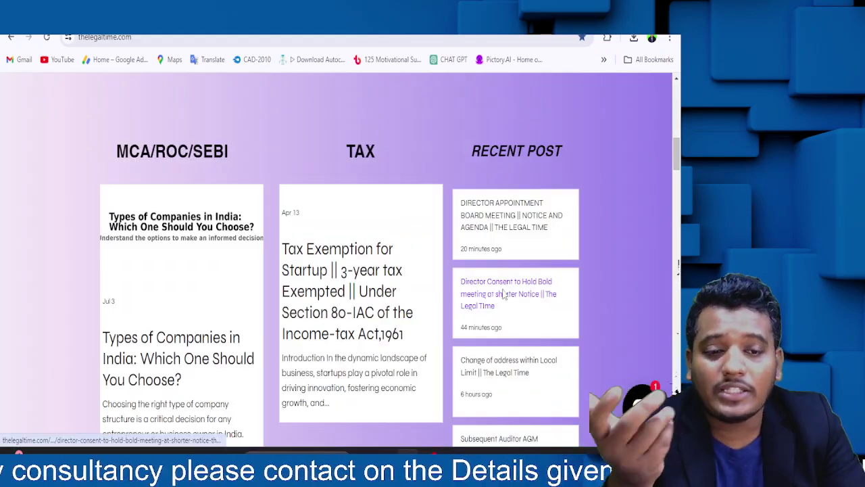
scroll(503, 293, down, 3)
scroll(502, 289, up, 12)
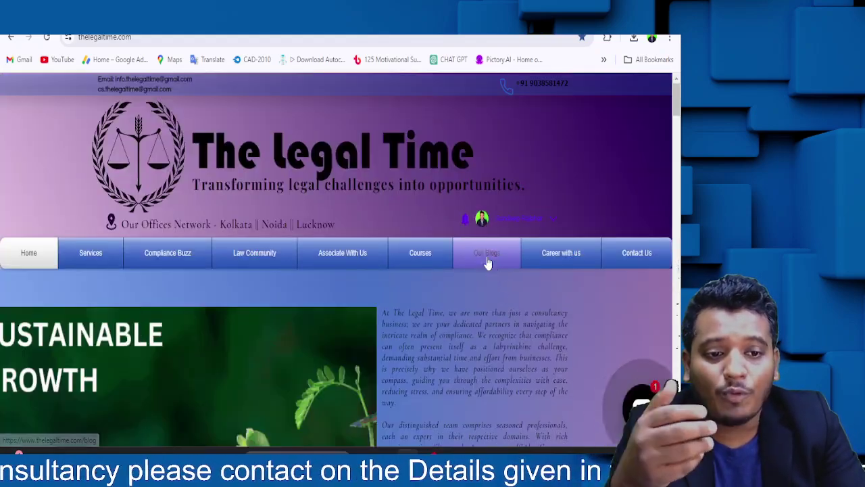
scroll(484, 257, down, 6)
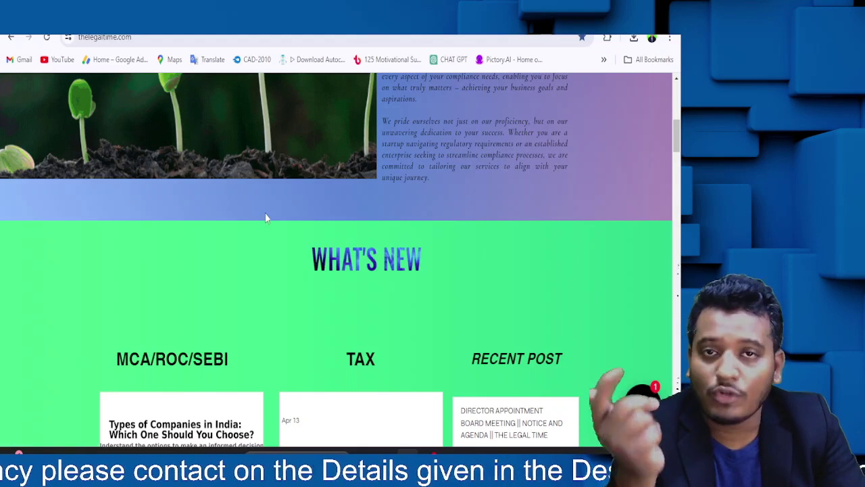
scroll(266, 218, up, 6)
scroll(439, 255, down, 1)
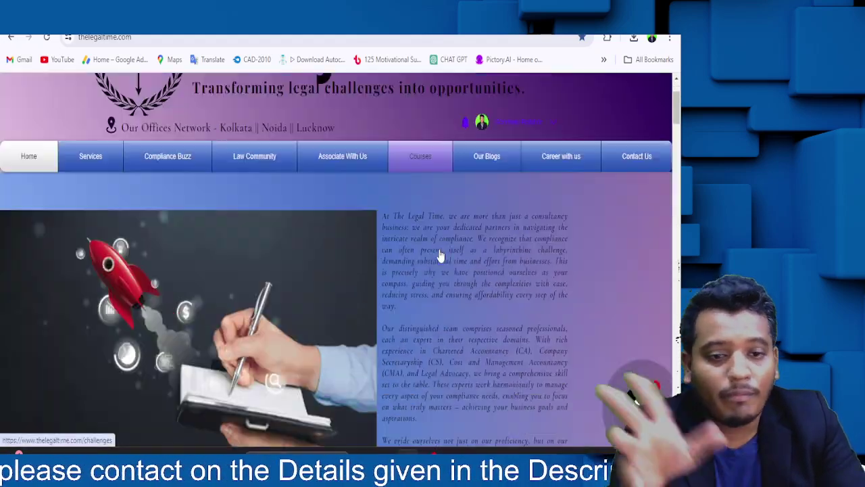
scroll(439, 255, down, 4)
scroll(334, 258, down, 3)
scroll(212, 210, up, 2)
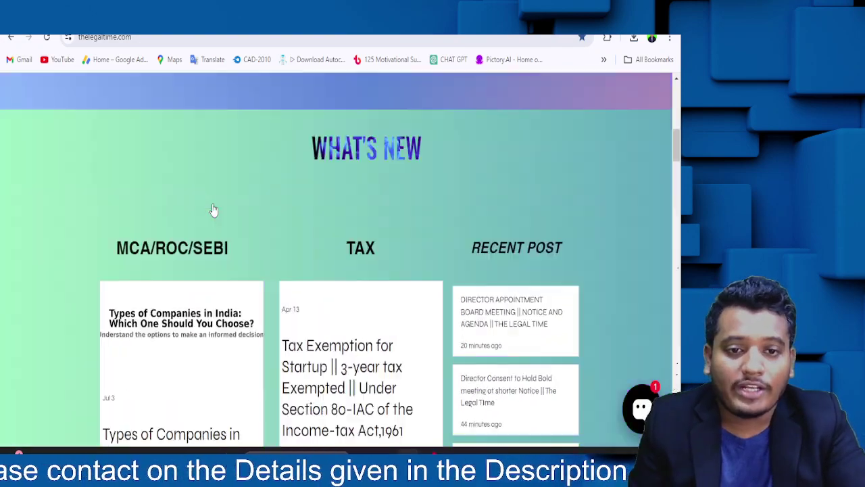
scroll(213, 210, up, 2)
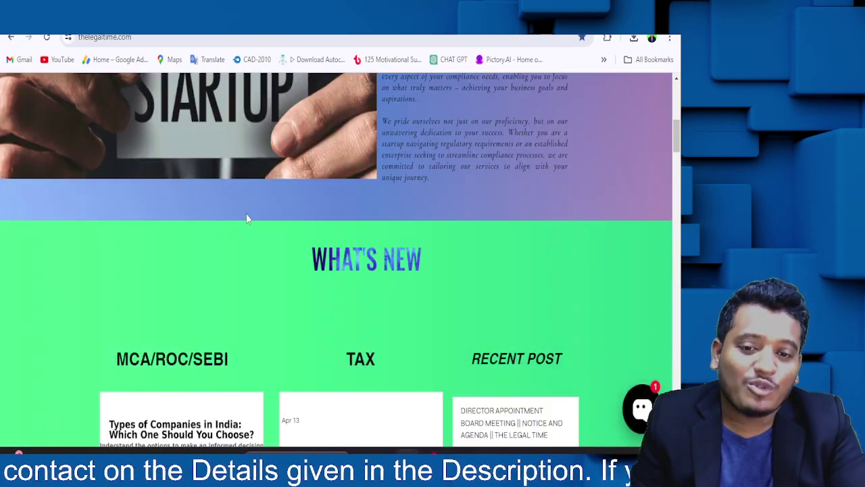
scroll(248, 219, up, 4)
scroll(253, 225, up, 3)
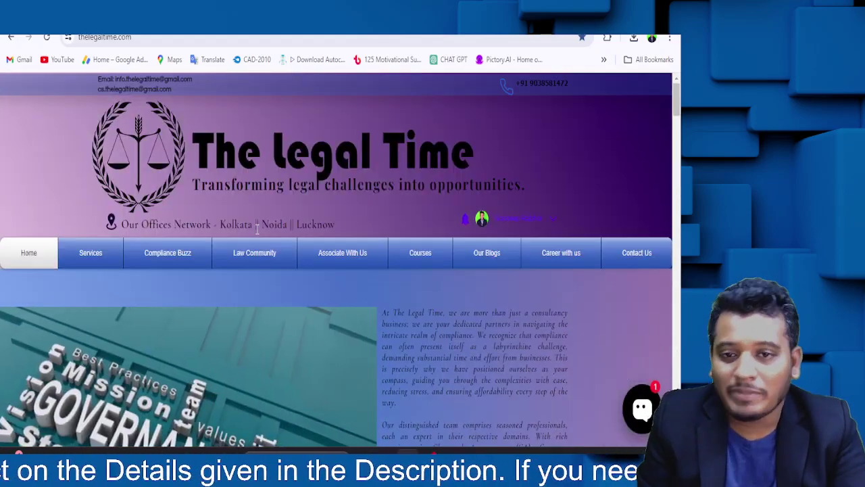
scroll(256, 257, down, 5)
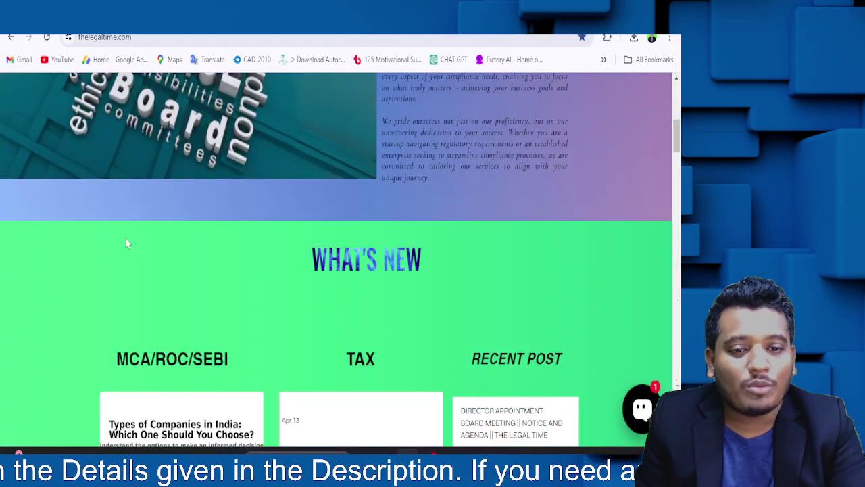
scroll(172, 194, down, 5)
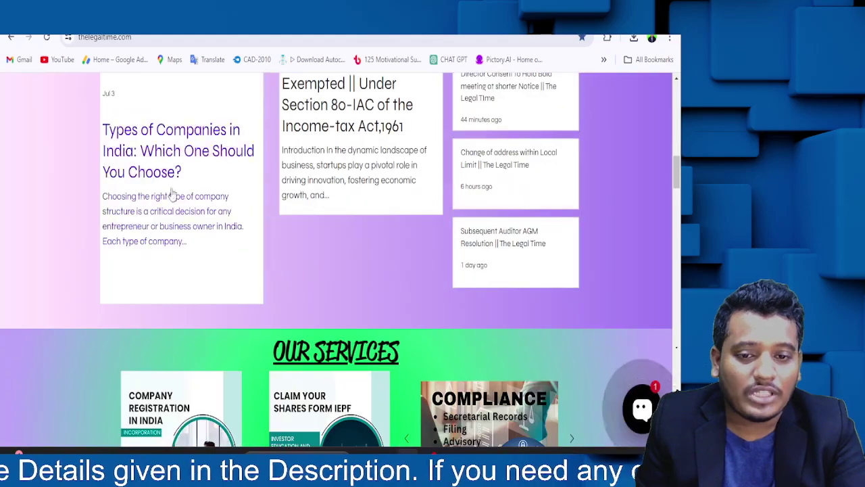
scroll(476, 351, down, 3)
scroll(476, 350, up, 15)
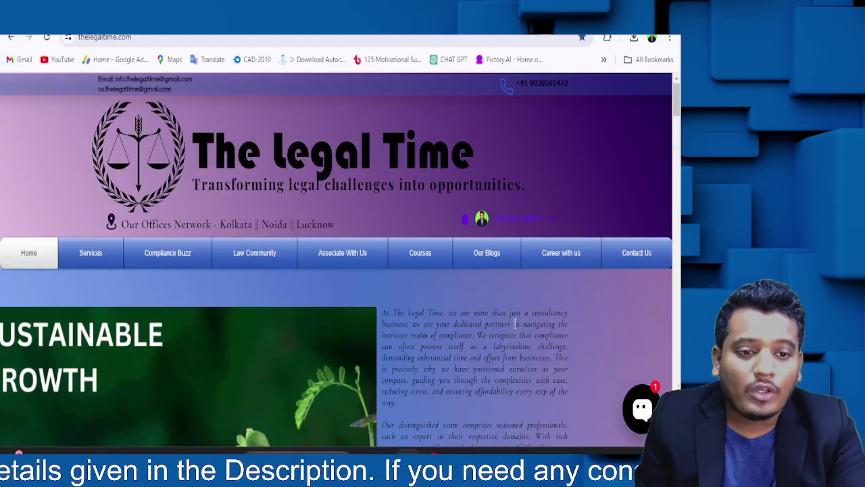
- Open the Our Blogs listing and scroll through its recent posts
click(483, 255)
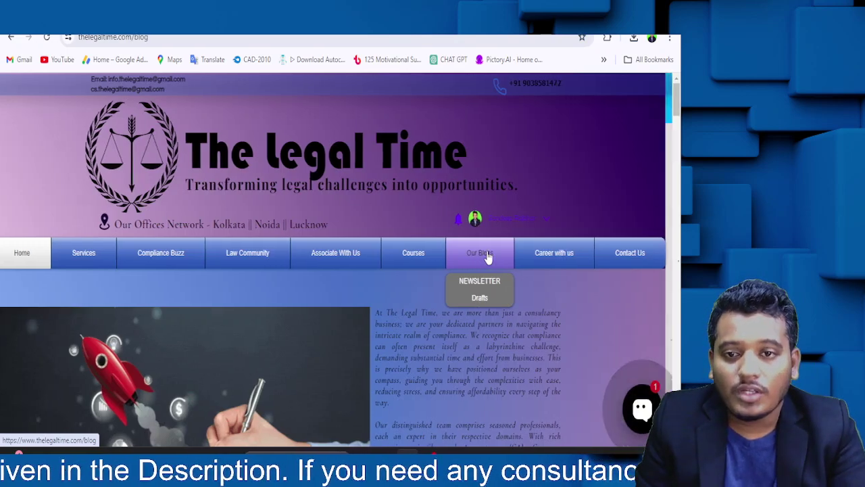
scroll(376, 300, down, 3)
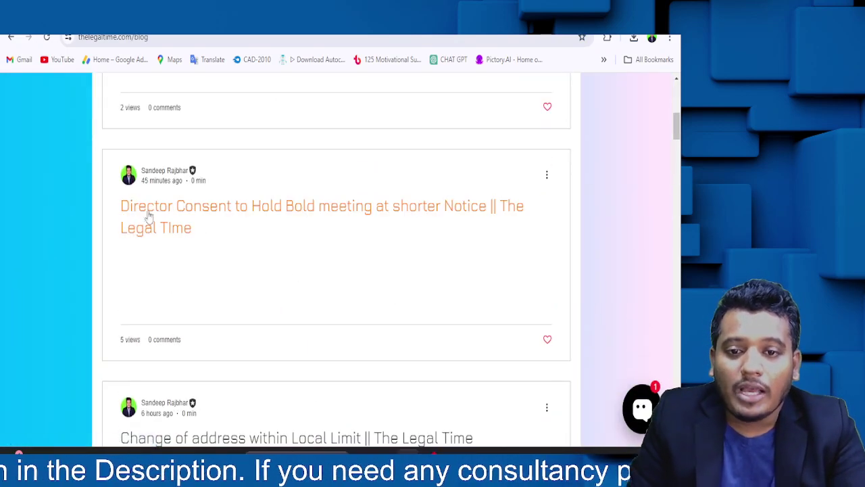
scroll(315, 259, down, 3)
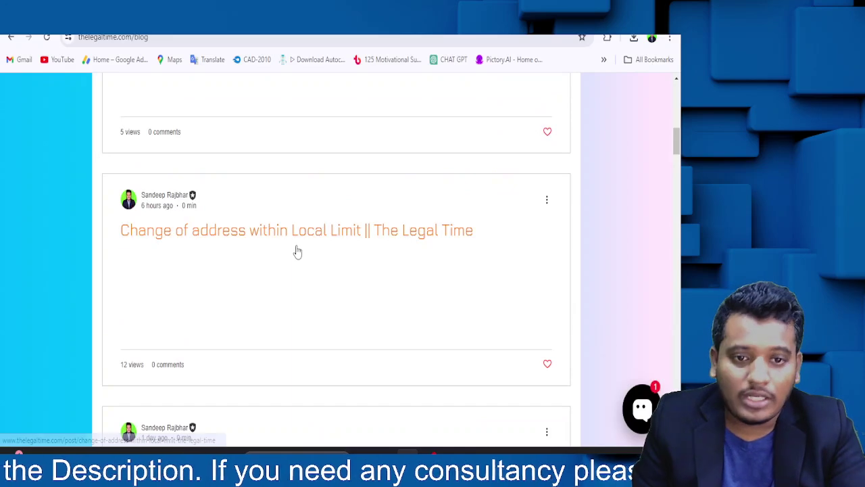
scroll(301, 250, up, 8)
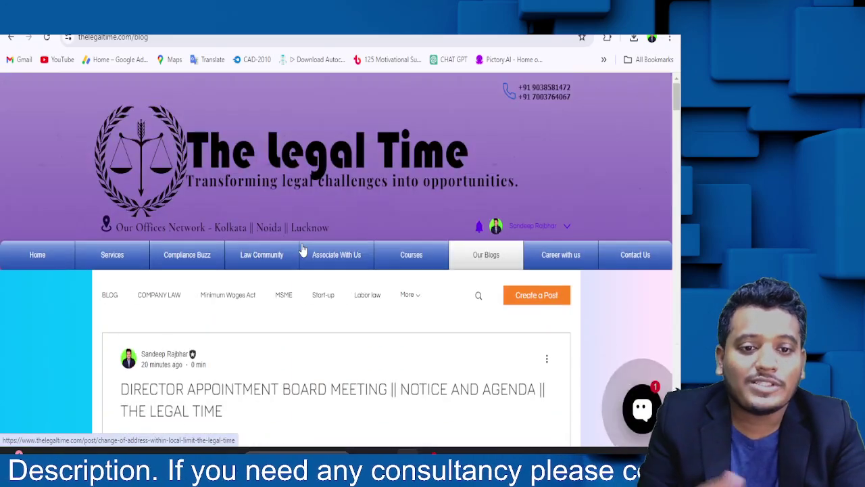
- Go to the Drafts section from Our Blogs and dismiss the full-page ad
mouse_move(470, 262)
click(482, 301)
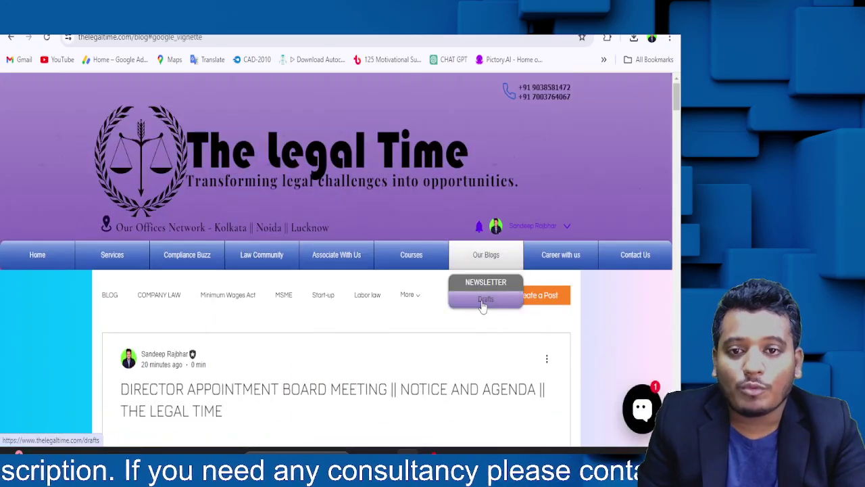
click(545, 108)
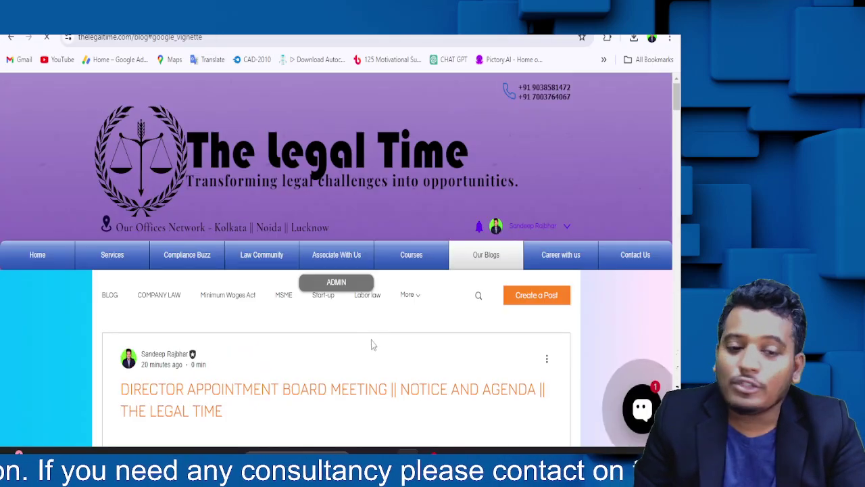
- Open the 'Board Resolution for Appointment of First Auditor' draft from the Auditor Appointment list
scroll(194, 152, down, 3)
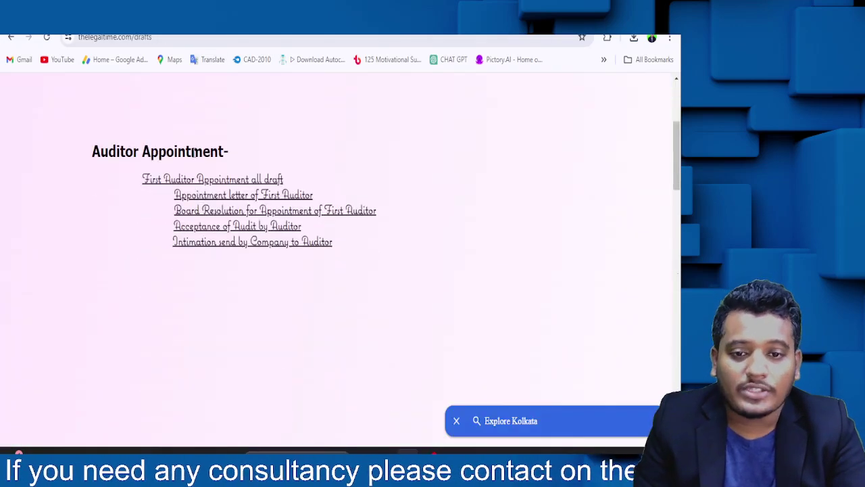
double_click(99, 142)
click(192, 327)
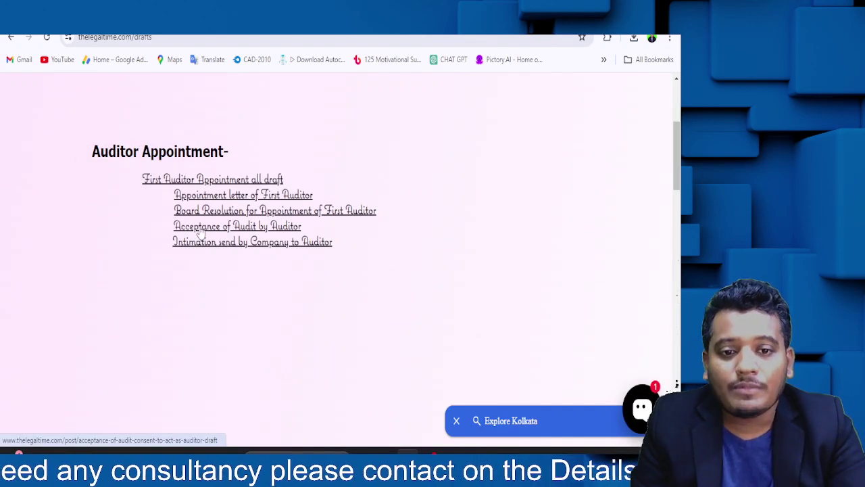
click(248, 214)
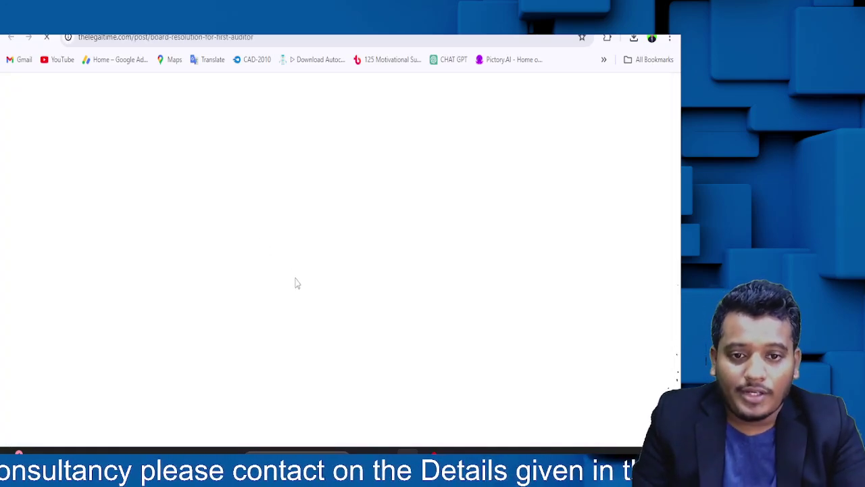
- Generate the sample first-auditor board resolution letter and select its text
scroll(306, 317, down, 2)
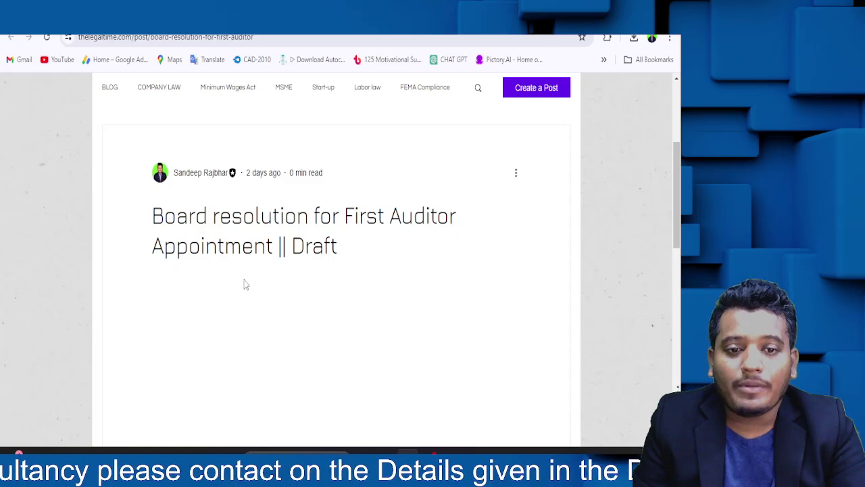
scroll(245, 316, down, 2)
scroll(246, 316, up, 2)
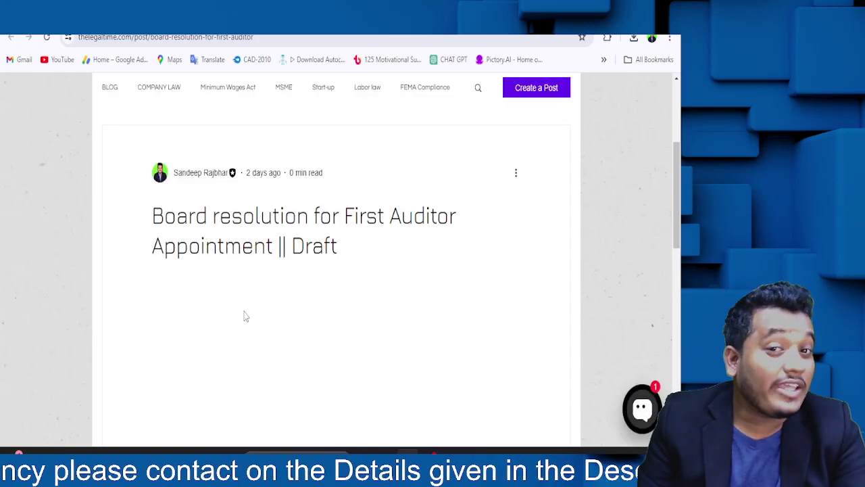
scroll(246, 316, down, 3)
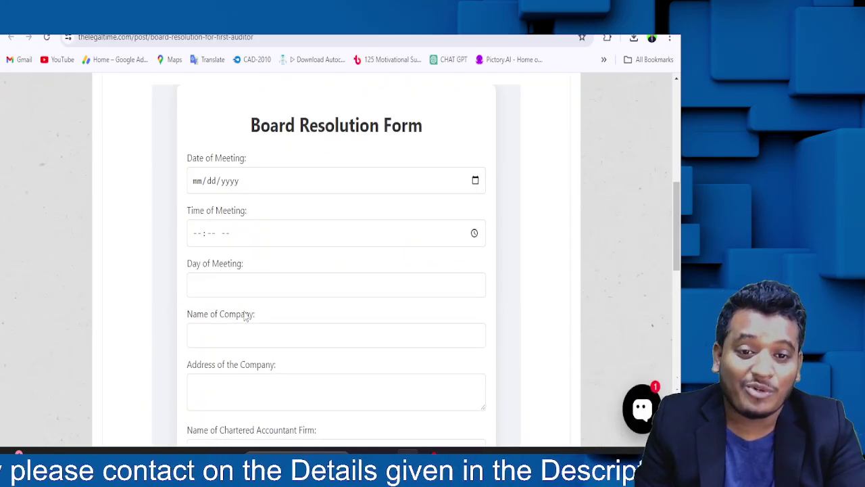
scroll(368, 228, down, 6)
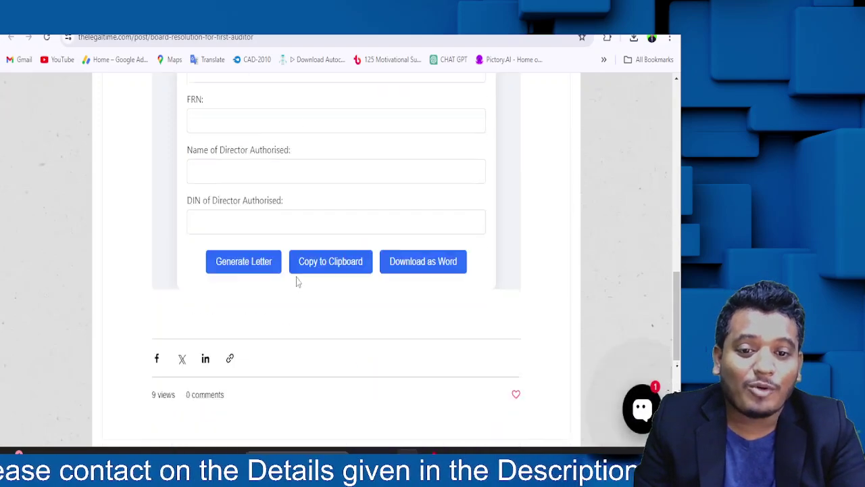
click(261, 228)
scroll(258, 228, down, 2)
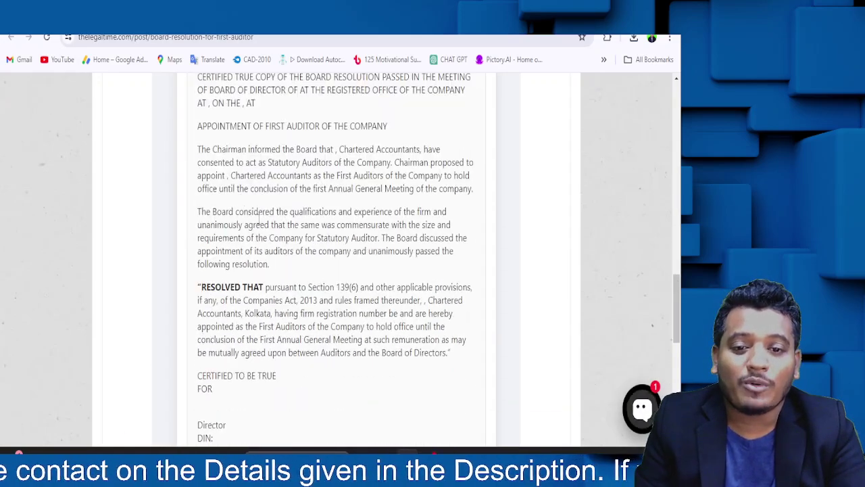
scroll(208, 268, up, 2)
drag(198, 285, 277, 376)
- Return to the Auditor Appointment drafts list
scroll(343, 224, down, 3)
scroll(293, 288, down, 3)
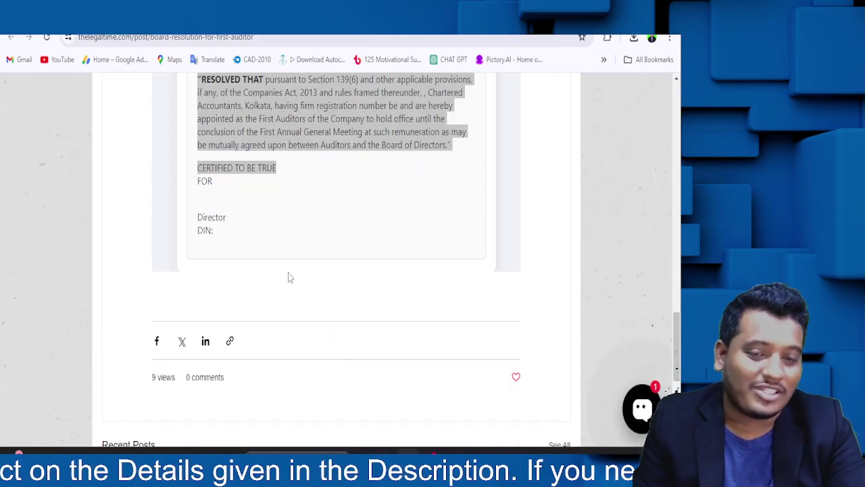
scroll(291, 274, up, 15)
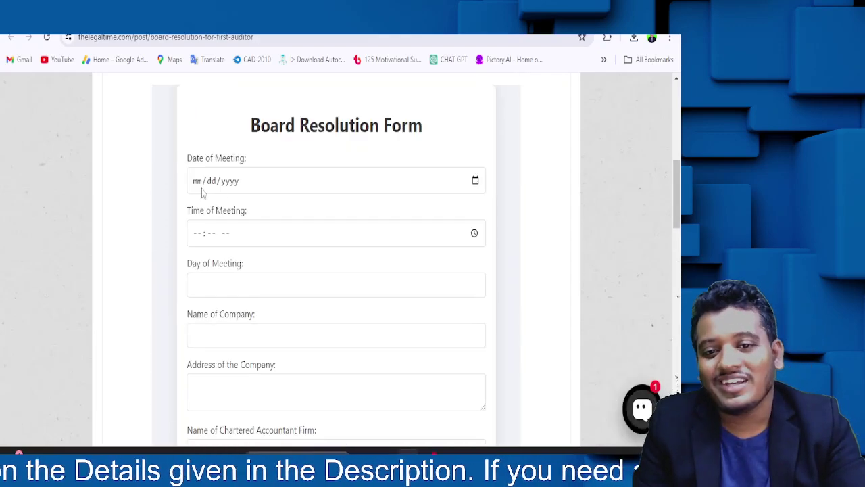
click(199, 181)
scroll(207, 203, up, 6)
click(68, 38)
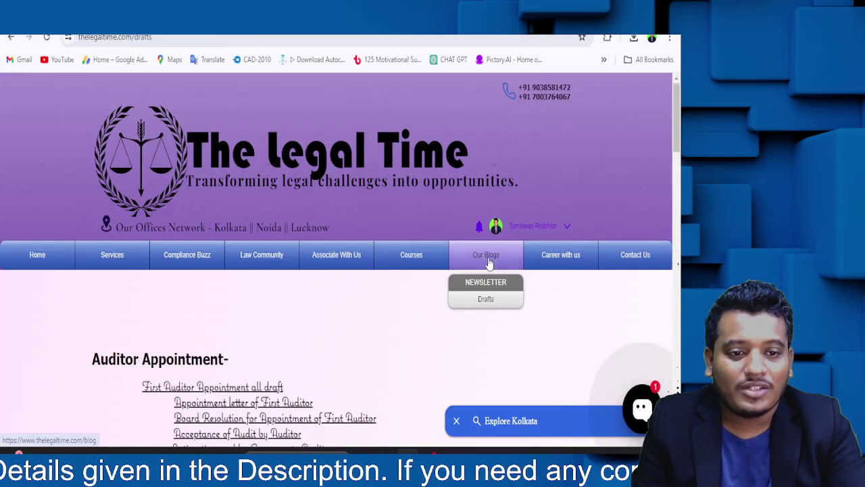
- Go back to the blog listing and open the 'Change of address within Local Limit' post
click(486, 255)
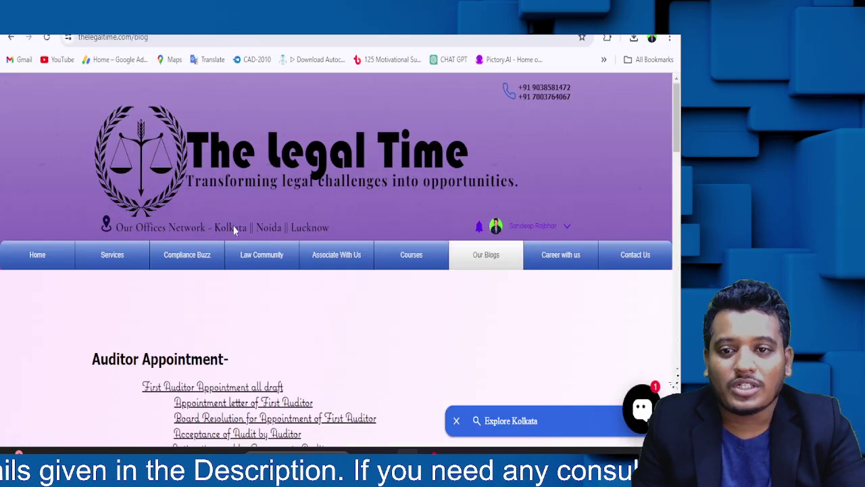
mouse_move(479, 266)
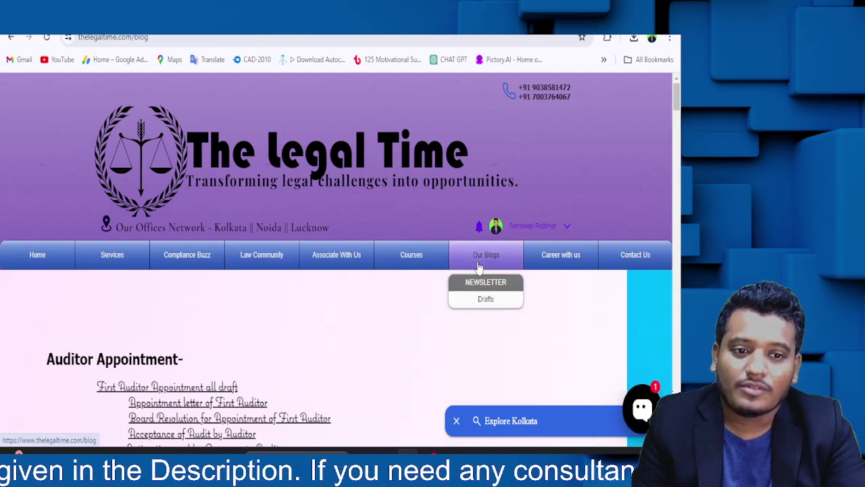
scroll(372, 357, down, 5)
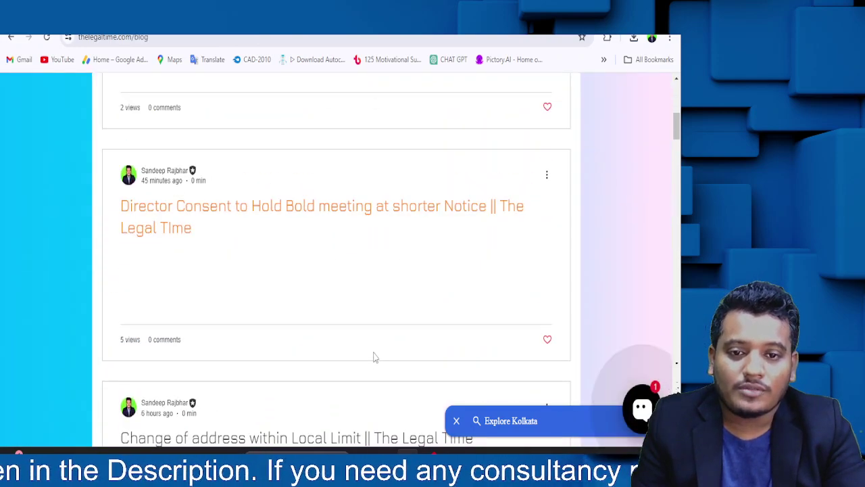
scroll(372, 357, down, 6)
scroll(372, 357, up, 3)
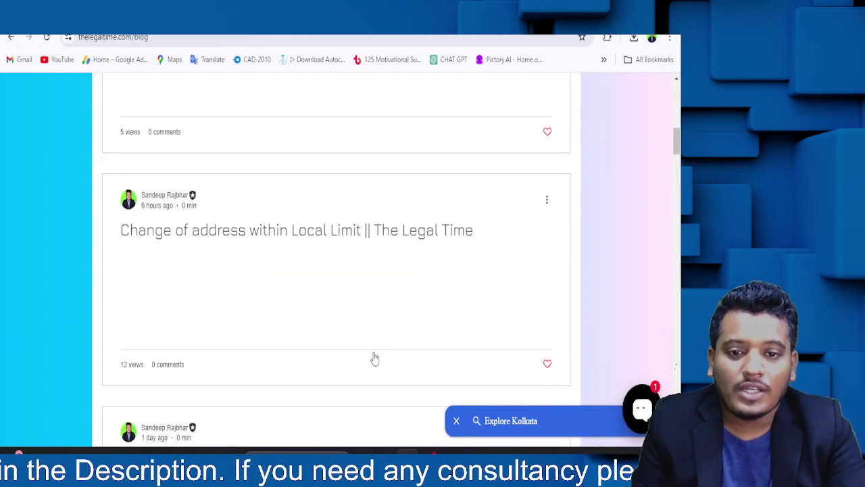
click(309, 252)
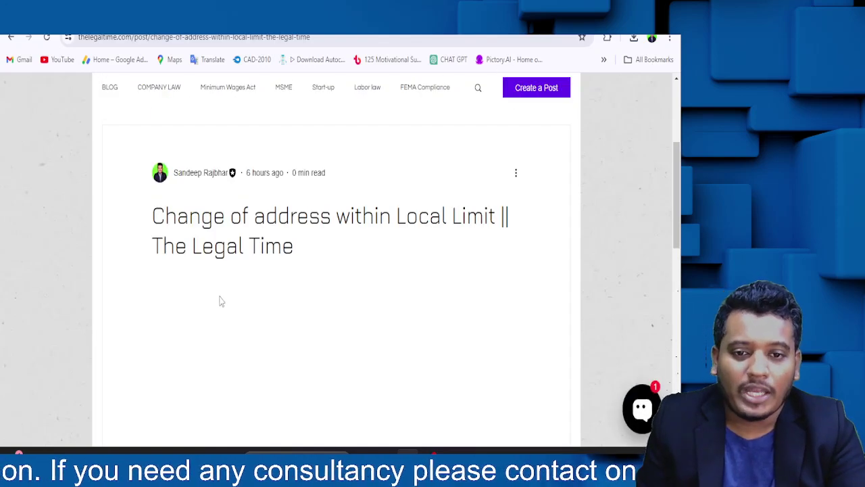
- Enter company name Britannia industrie, meeting day MONDAY and meeting date 05/02/0020
scroll(332, 305, down, 8)
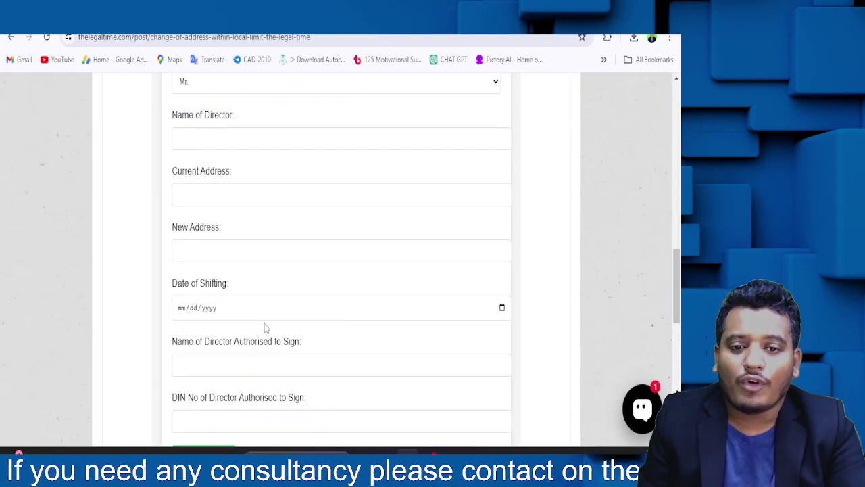
scroll(227, 275, up, 8)
click(215, 206)
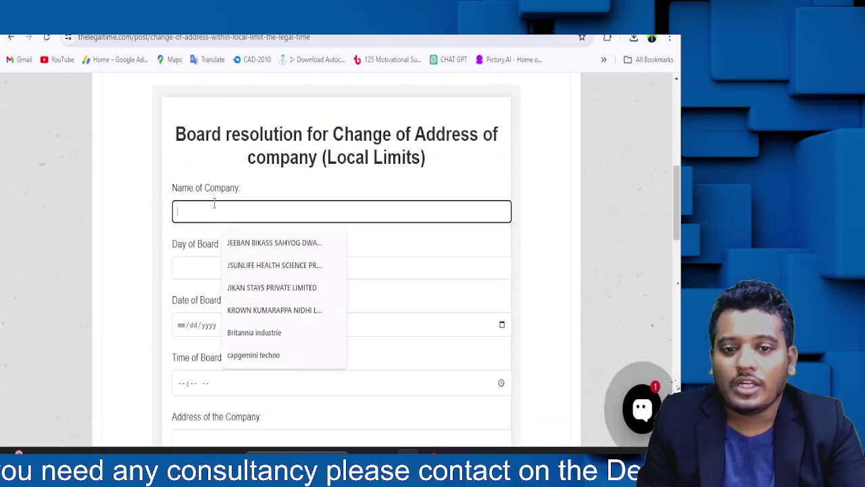
click(263, 334)
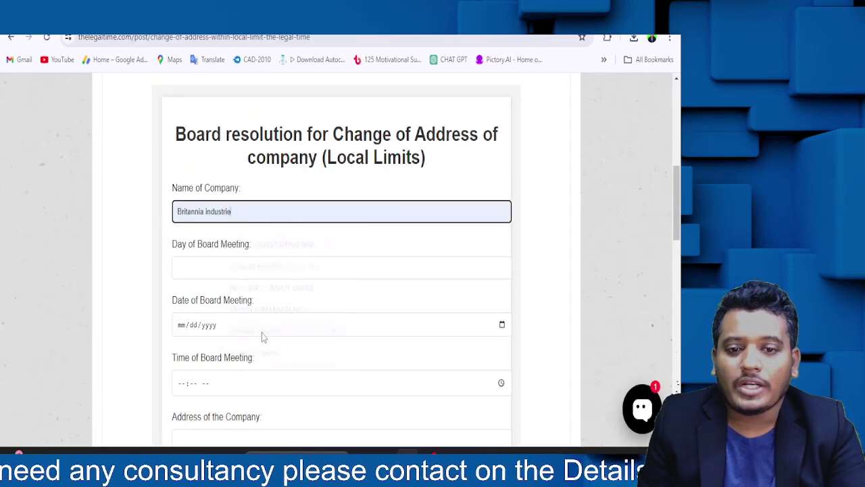
click(217, 269)
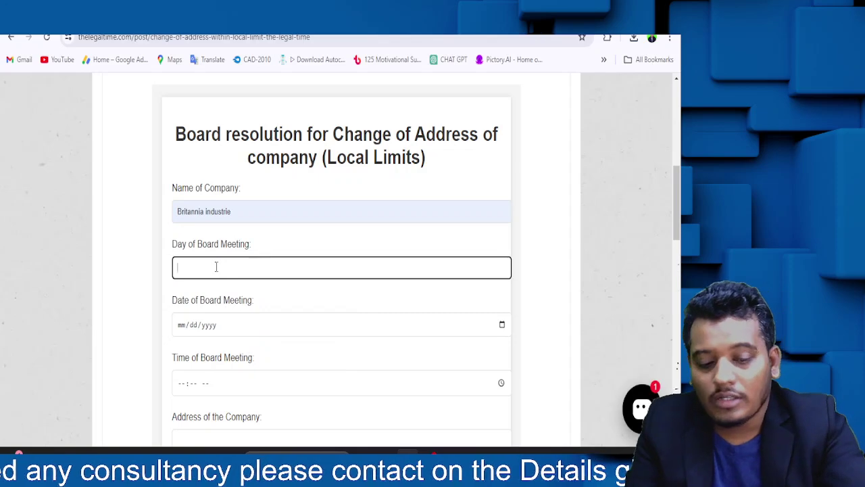
text(MONDAY)
key(Tab)
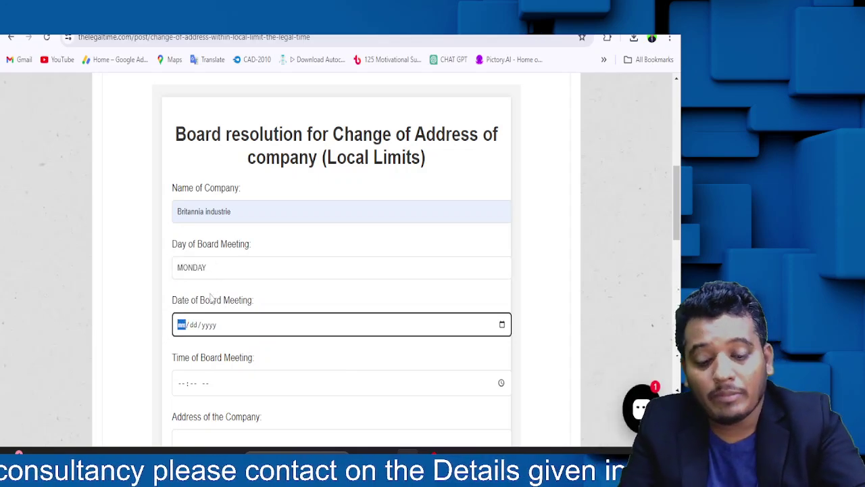
text(05/02/002024)
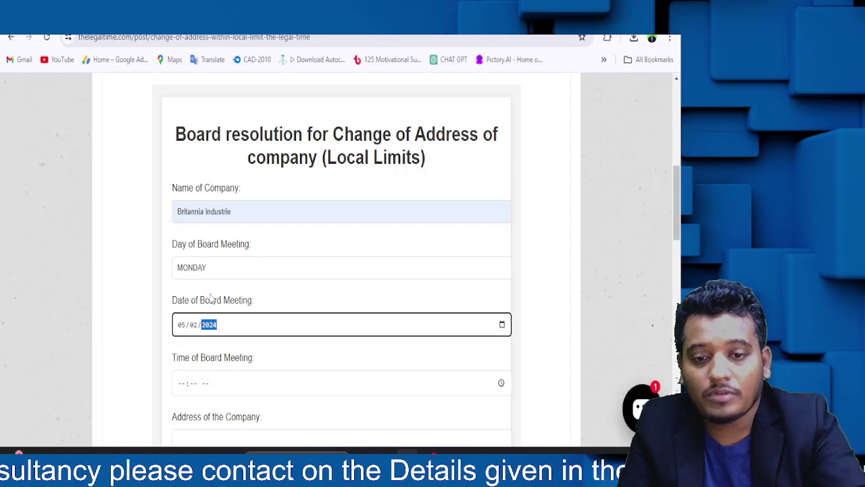
- Set the board meeting time to 10:00 and the company address to KOLKATA
scroll(211, 297, down, 3)
click(180, 186)
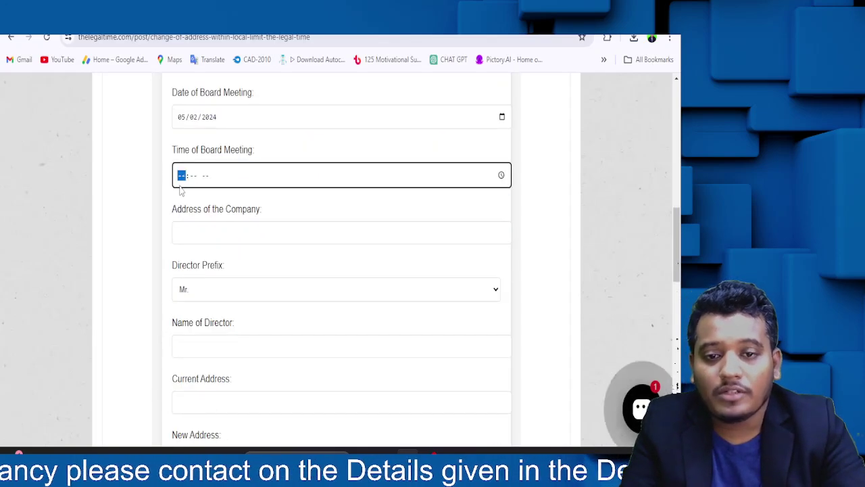
text(10:)
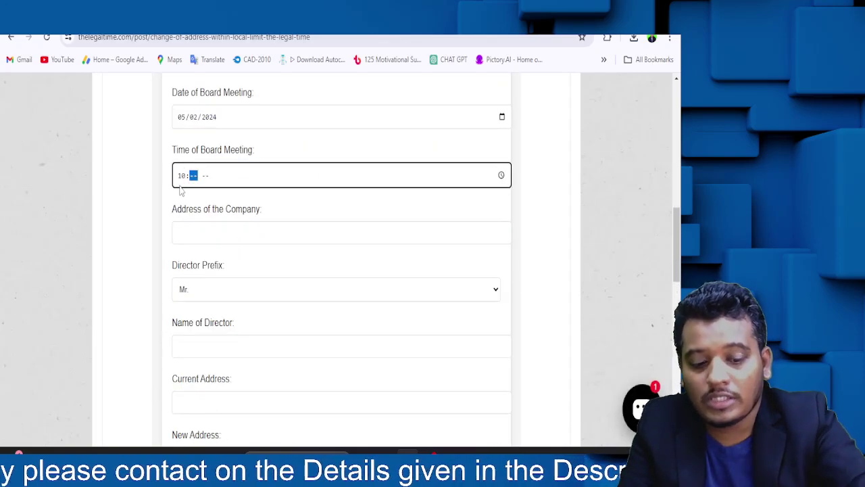
text(00 AM)
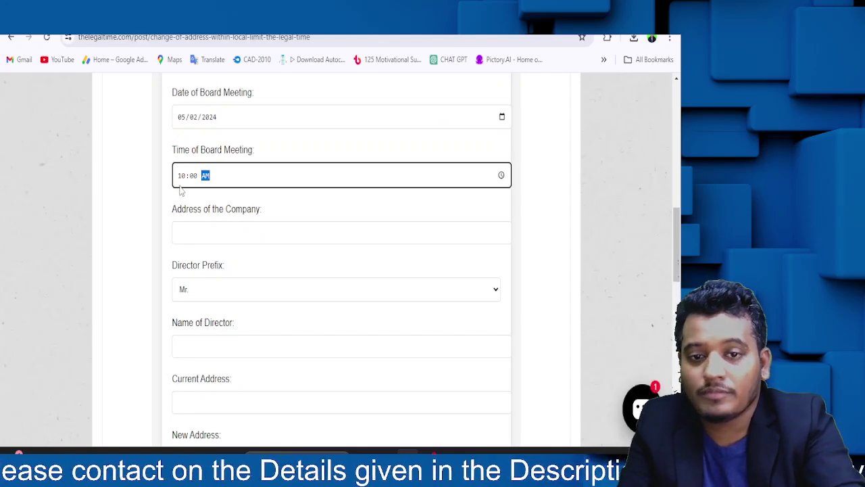
key(Tab)
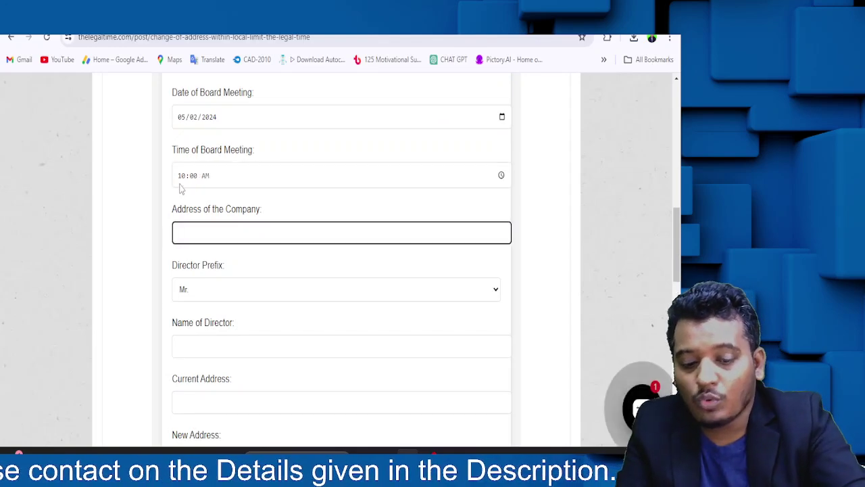
text(KOLKATA)
key(Tab)
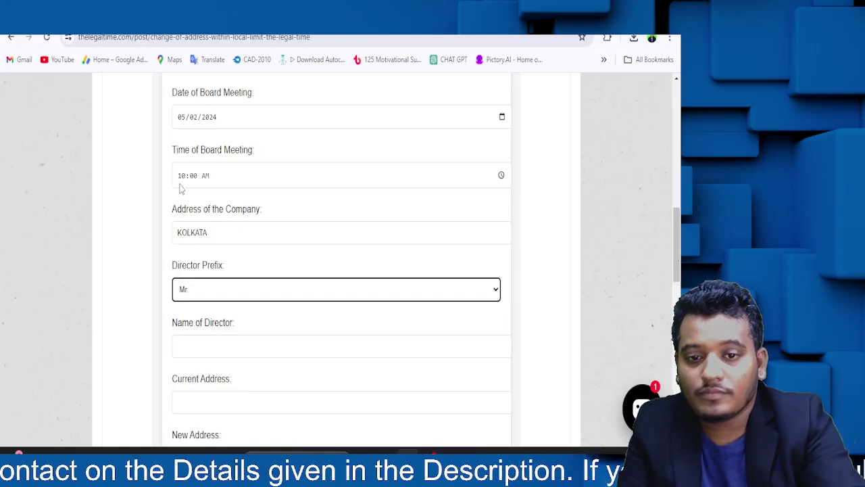
- Fill in the director's name and current Kolkata, West Bengal address with PIN 743125
scroll(193, 328, down, 3)
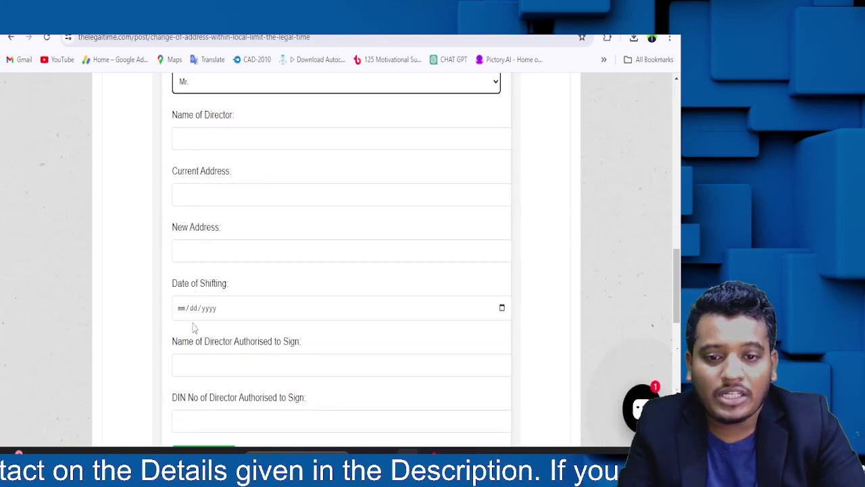
click(193, 135)
click(224, 167)
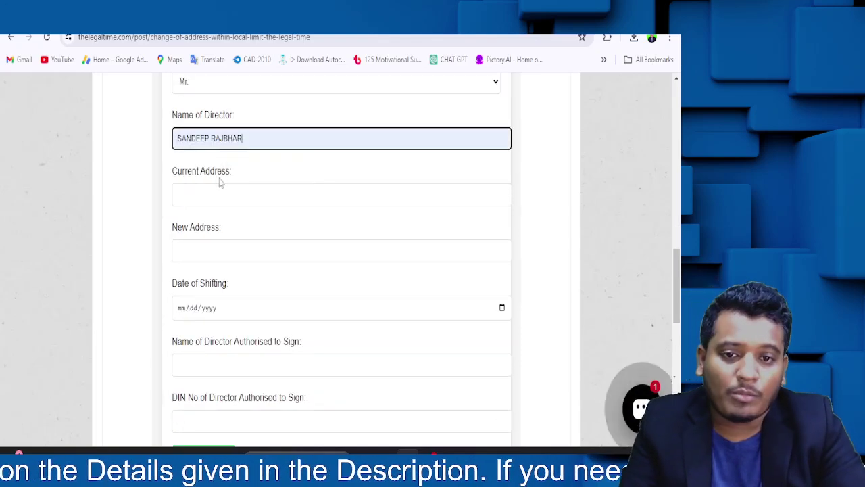
click(211, 189)
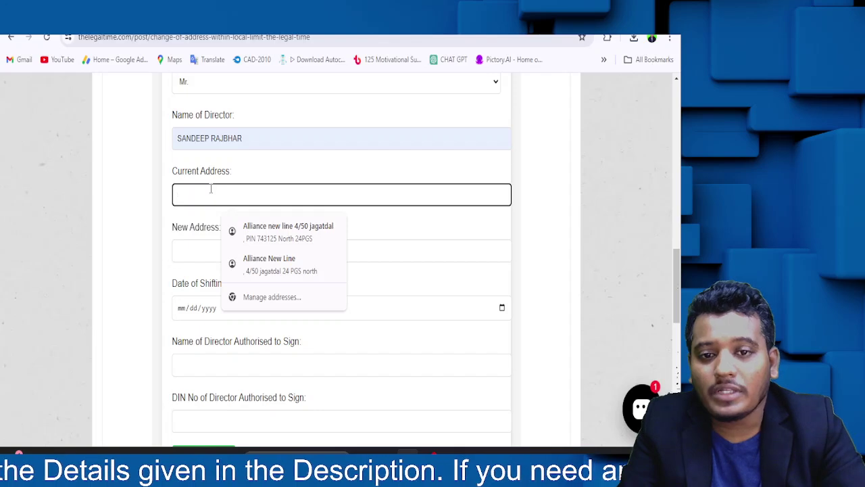
text(KOL)
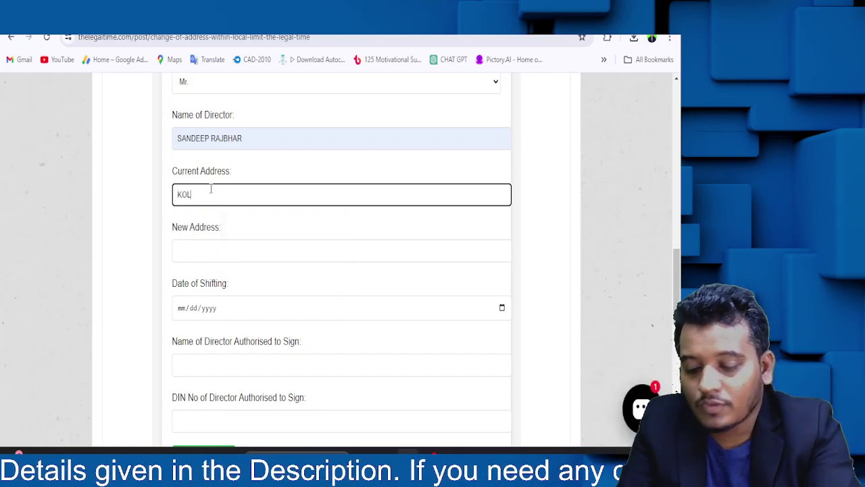
text(KATA INDIA WE)
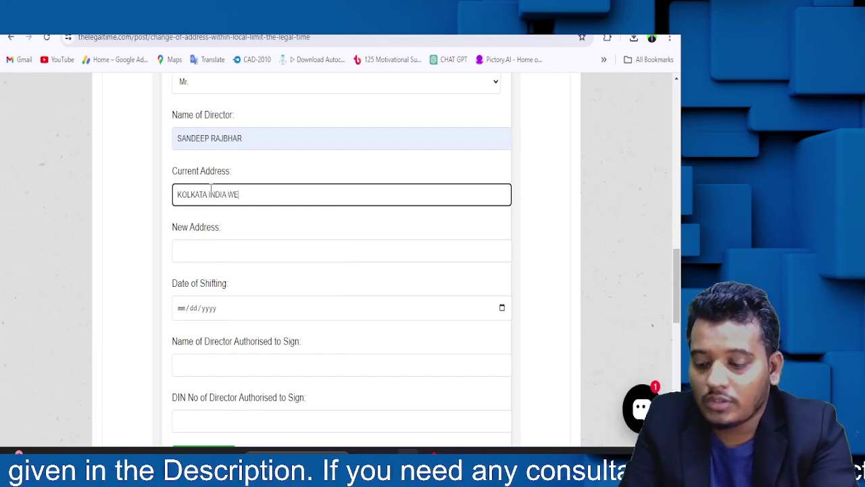
text(ST BENGAL)
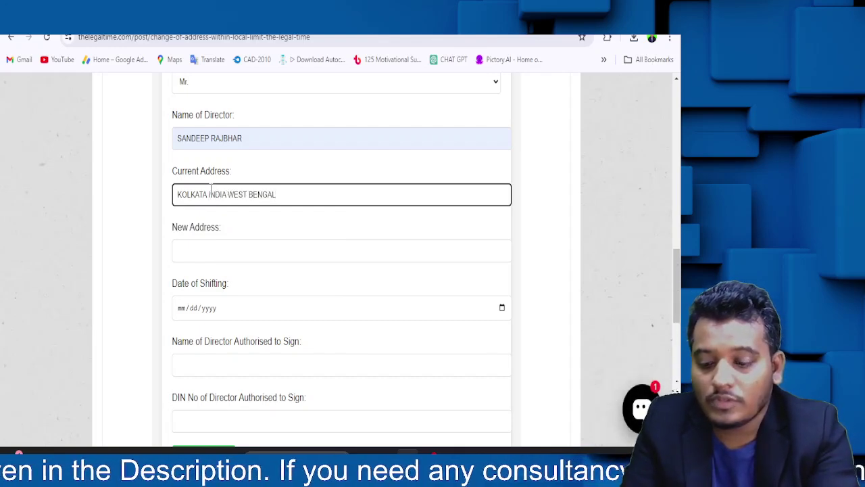
text( PIN 743125)
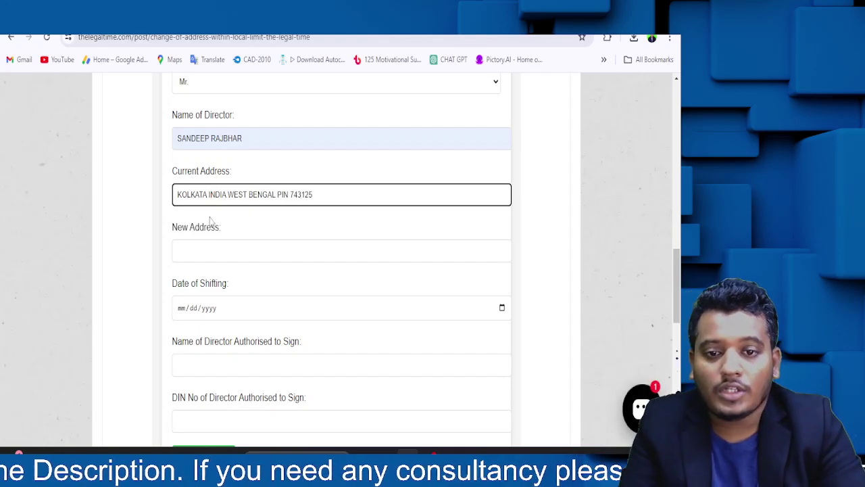
- Enter the director's new address with PIN 700001 and the date of shifting
click(206, 241)
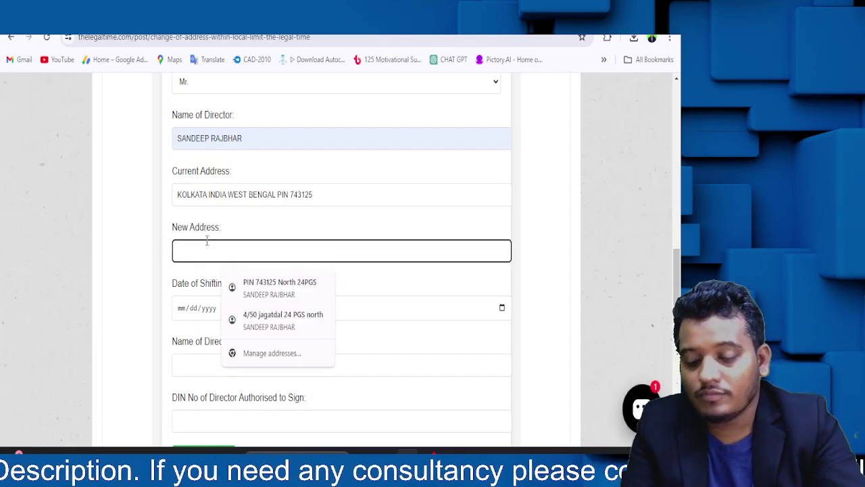
text(10/2 KOLKATA INDIA WEST BENGAL)
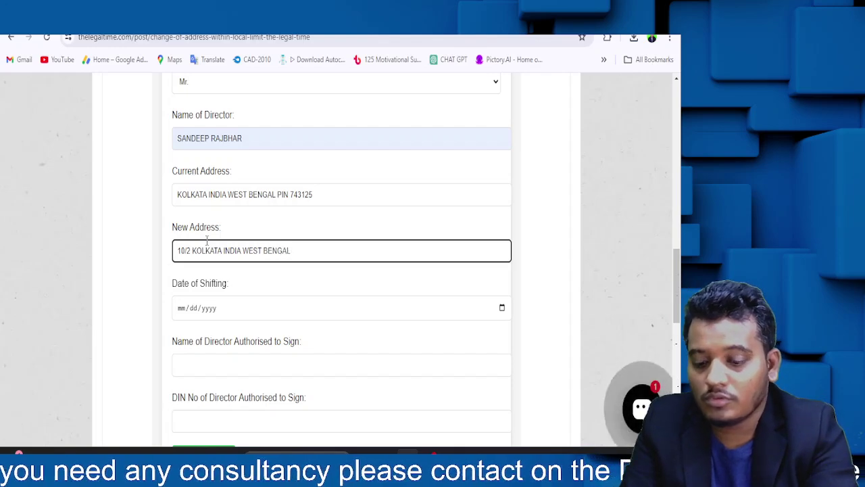
text(PIN 7)
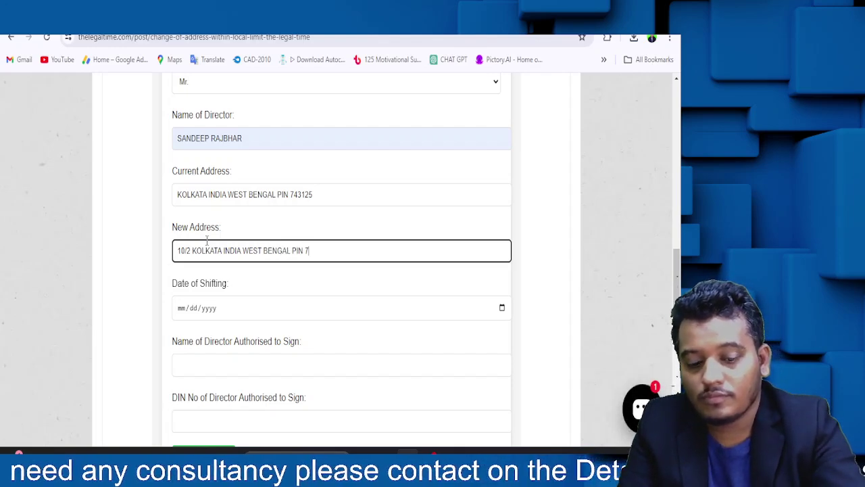
text(00001)
scroll(202, 303, down, 3)
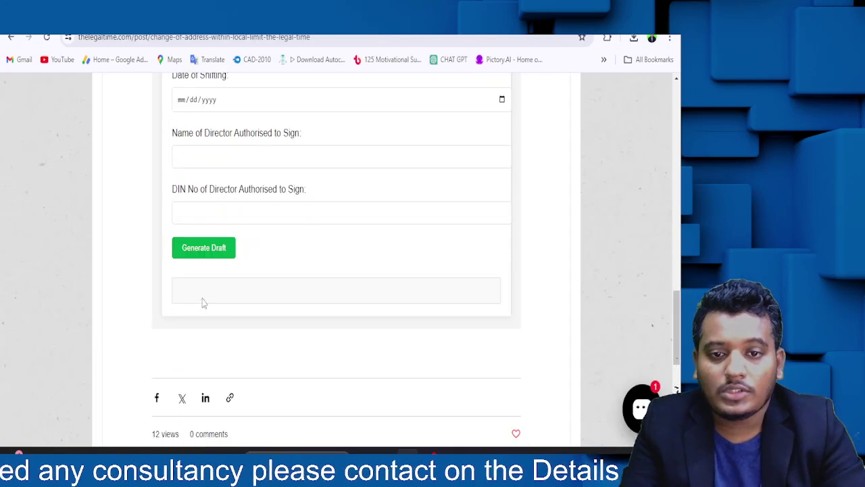
click(186, 108)
text(05012)
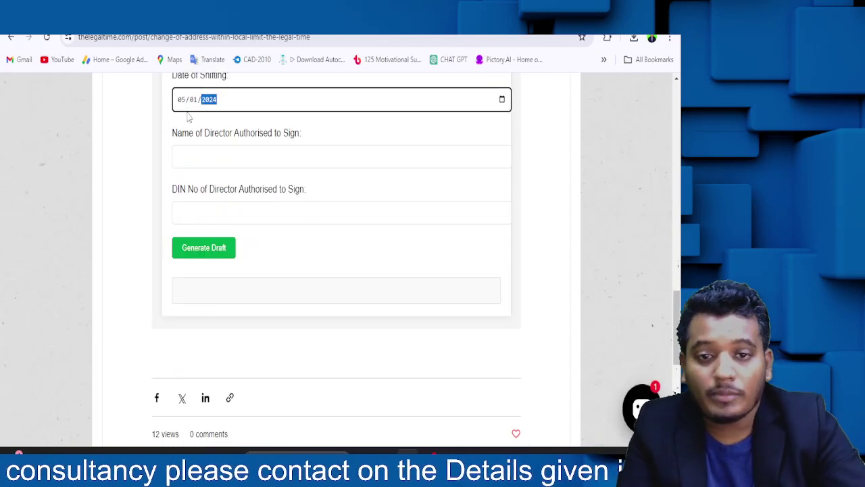
- Add the authorised director's name and DIN, then generate the board resolution draft
click(189, 154)
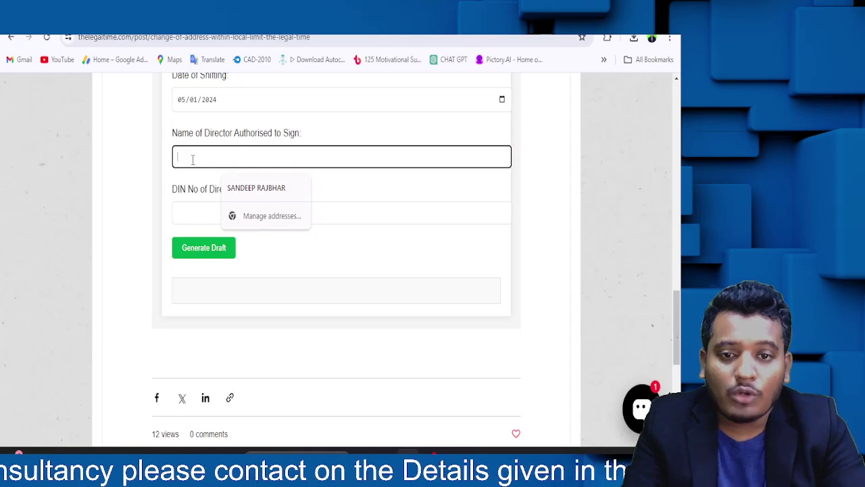
click(256, 189)
click(230, 213)
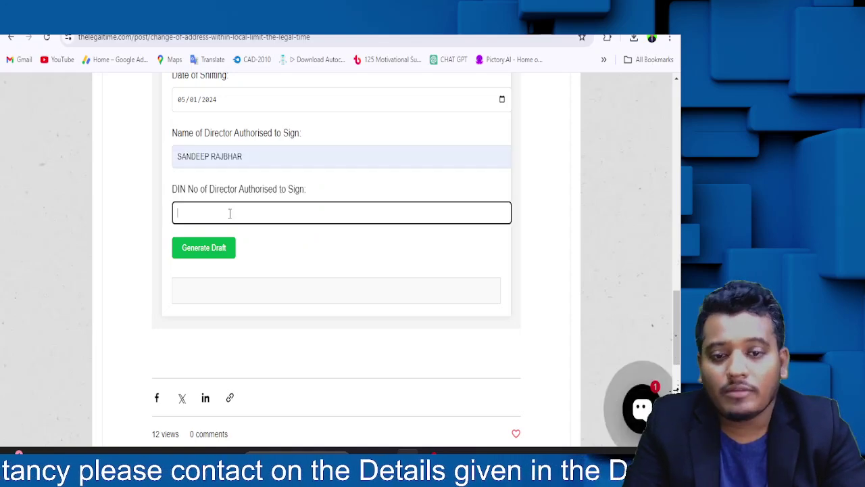
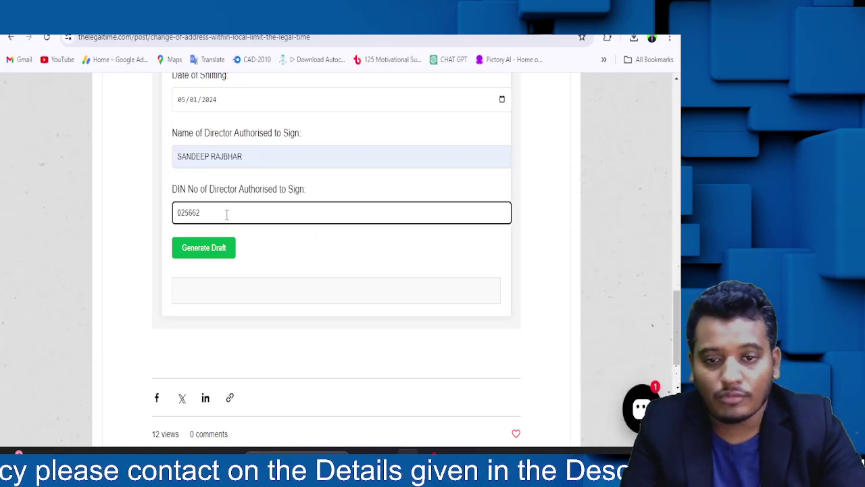
click(210, 248)
scroll(305, 275, down, 4)
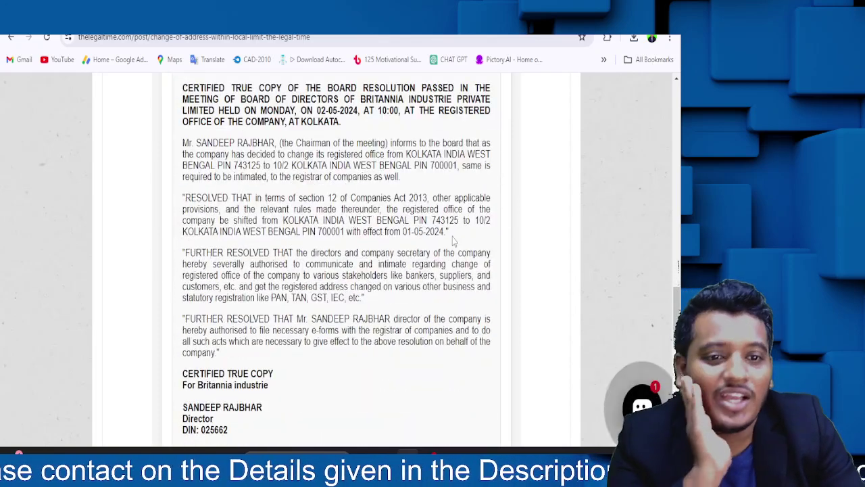
- Replace the Current Address with 'Kolkata India West Bengal Pin 700001'
drag(285, 220, 471, 222)
scroll(313, 233, up, 3)
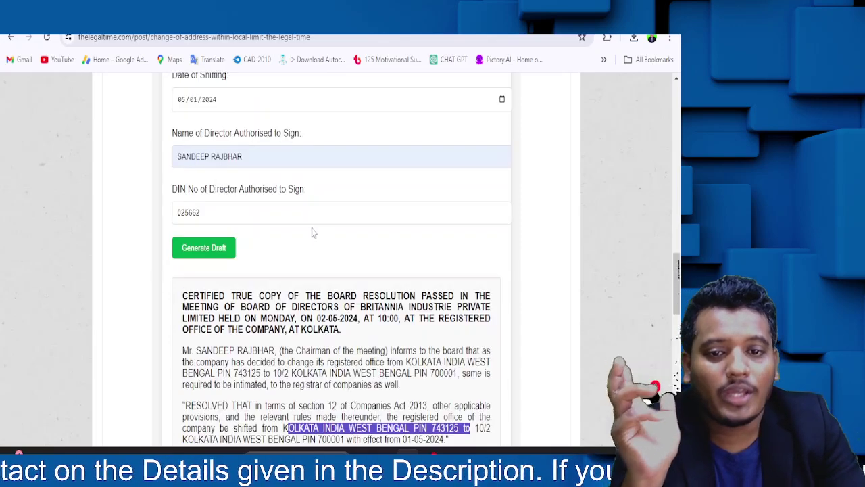
scroll(313, 232, up, 3)
scroll(247, 257, down, 3)
scroll(243, 251, up, 3)
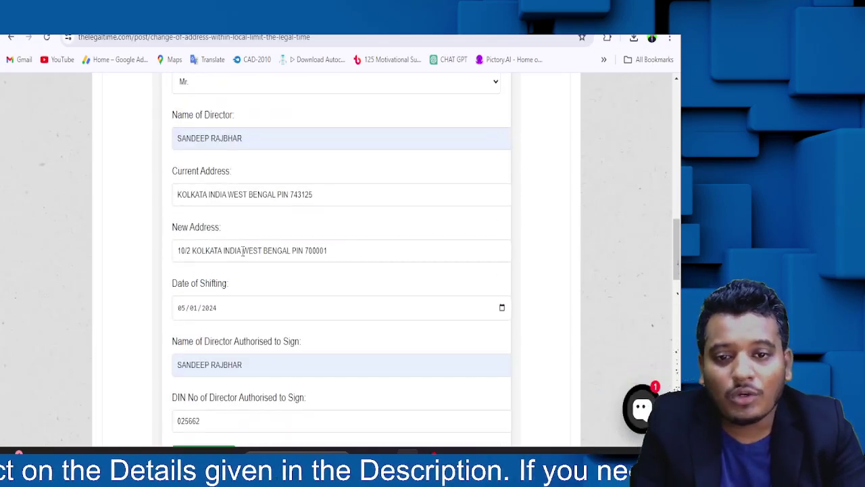
triple_click(218, 196)
key(BackSpace)
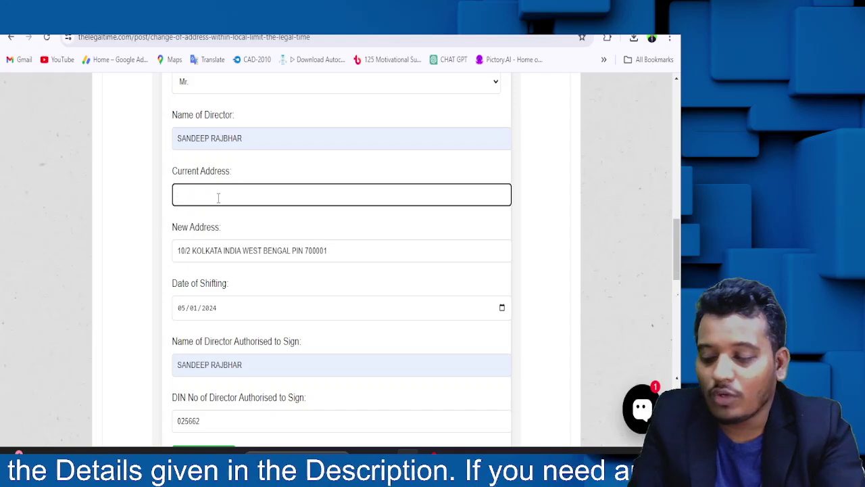
text(Kolkata India West Be)
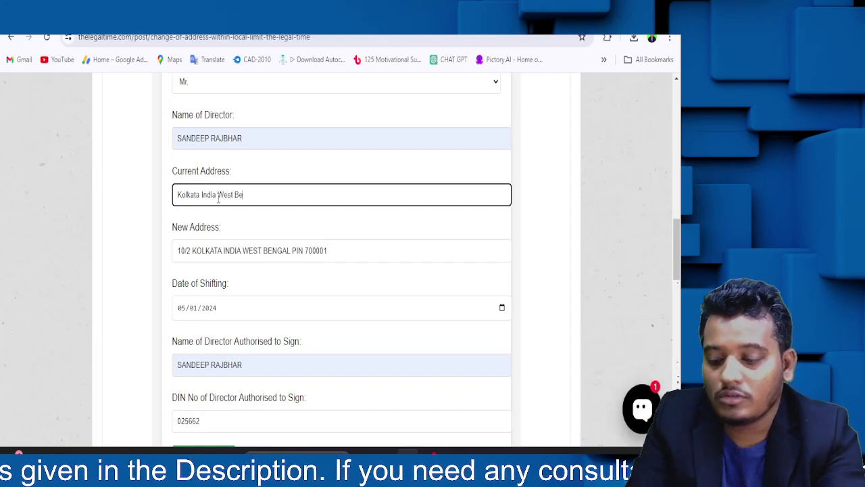
text(ngal)
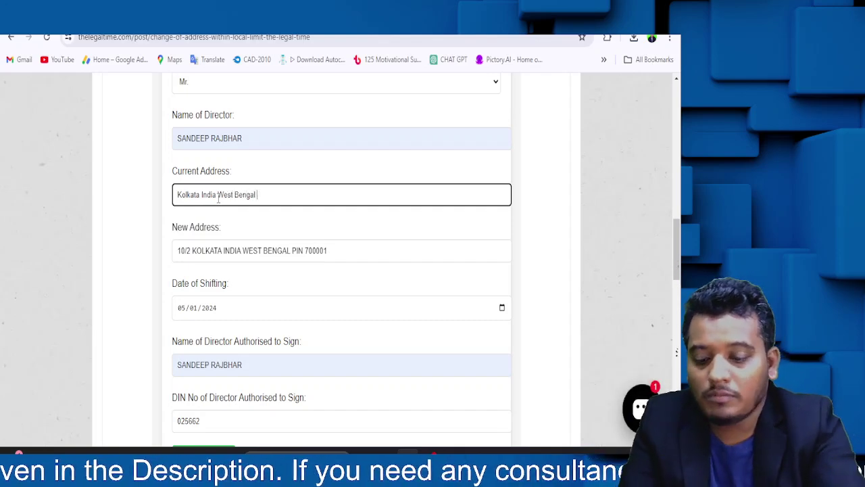
text( Pin 700001)
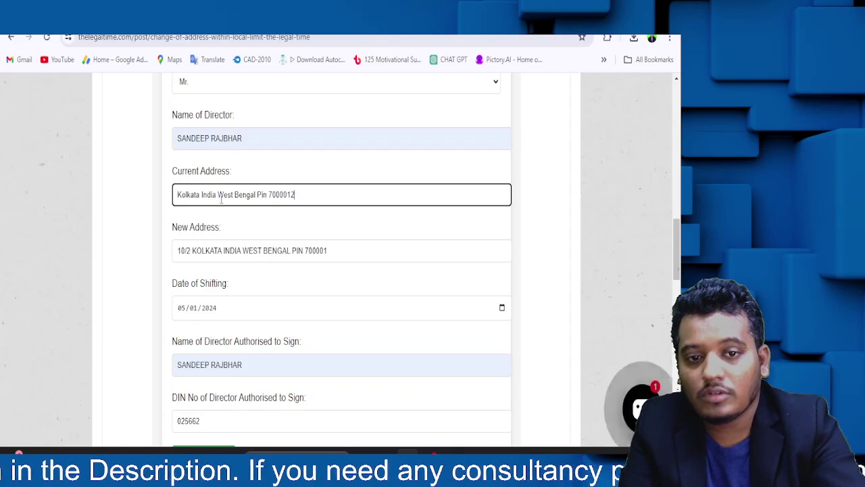
scroll(277, 199, down, 6)
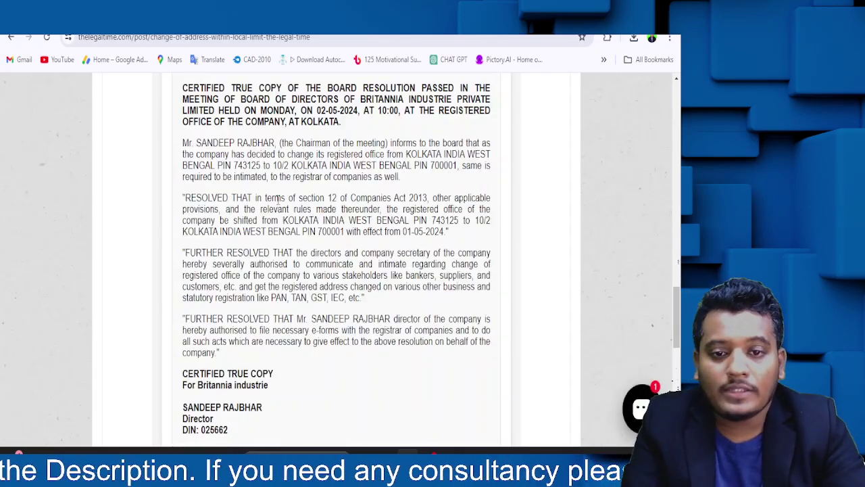
scroll(257, 204, up, 6)
scroll(243, 208, down, 3)
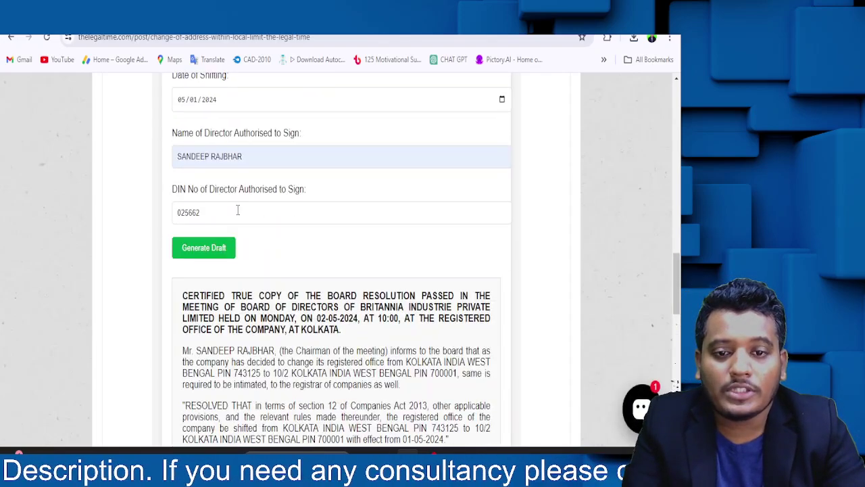
scroll(338, 256, down, 2)
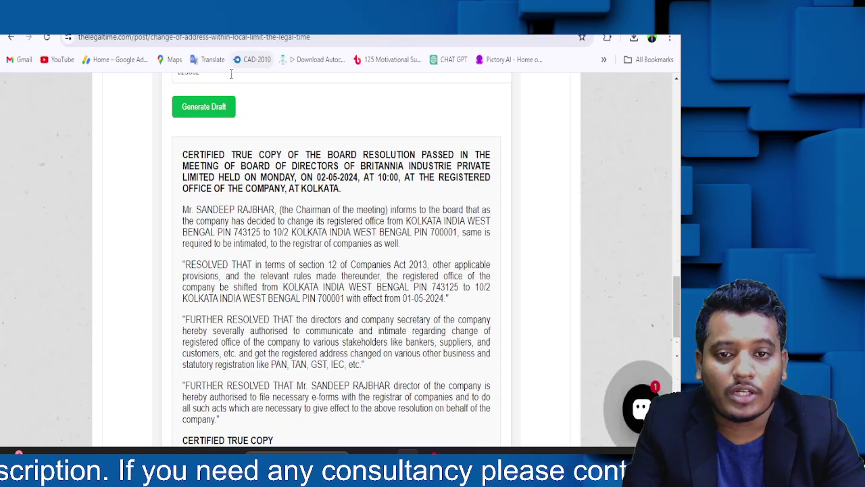
- Regenerate the draft and check the Pin 700001 clause, meeting day MONDAY and place KOLKATA
click(201, 118)
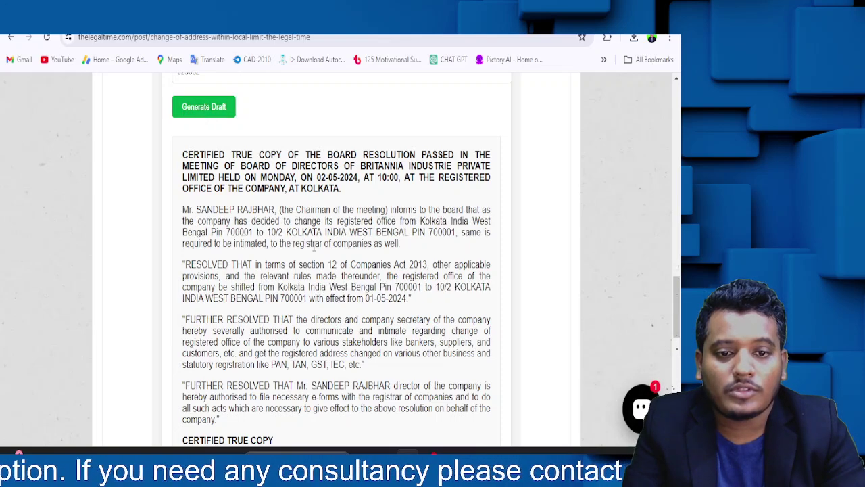
drag(279, 287, 445, 300)
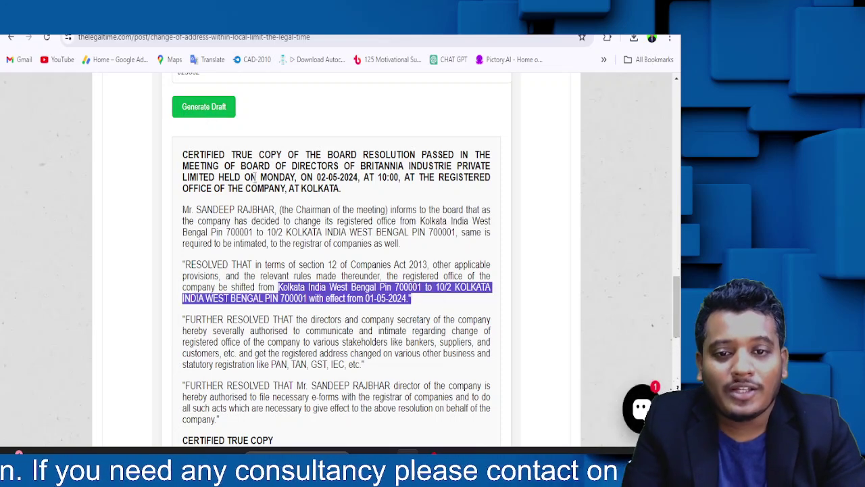
drag(182, 156, 338, 178)
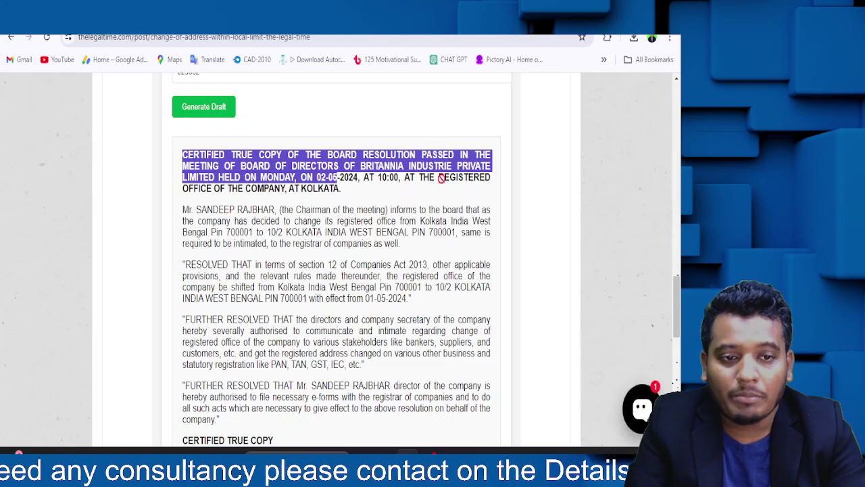
click(242, 177)
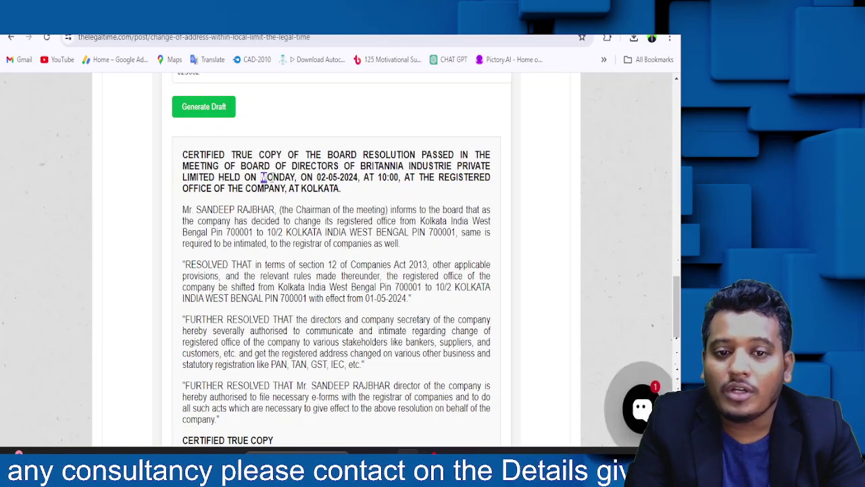
drag(262, 177, 341, 188)
click(362, 174)
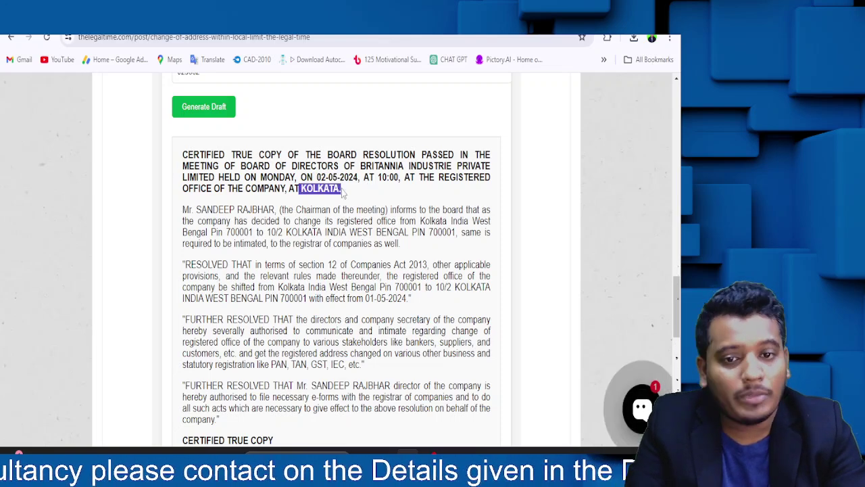
click(340, 188)
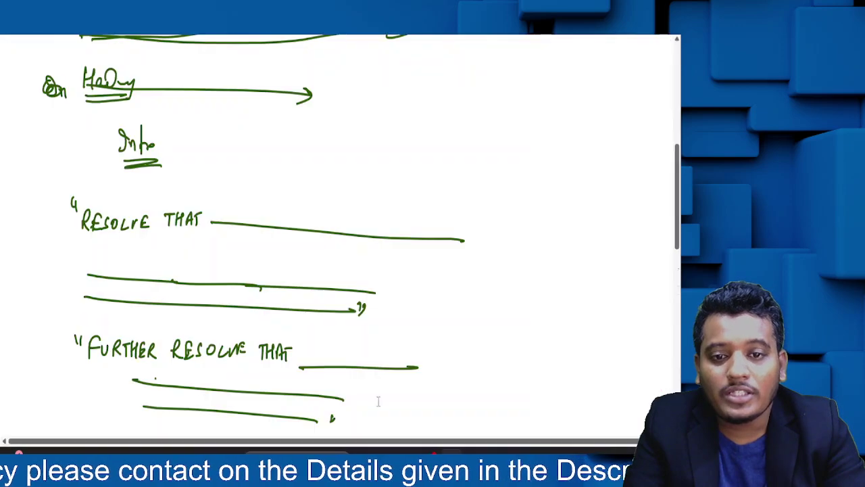
- Select the whole resolution heading paragraph
scroll(338, 237, up, 6)
scroll(338, 236, down, 4)
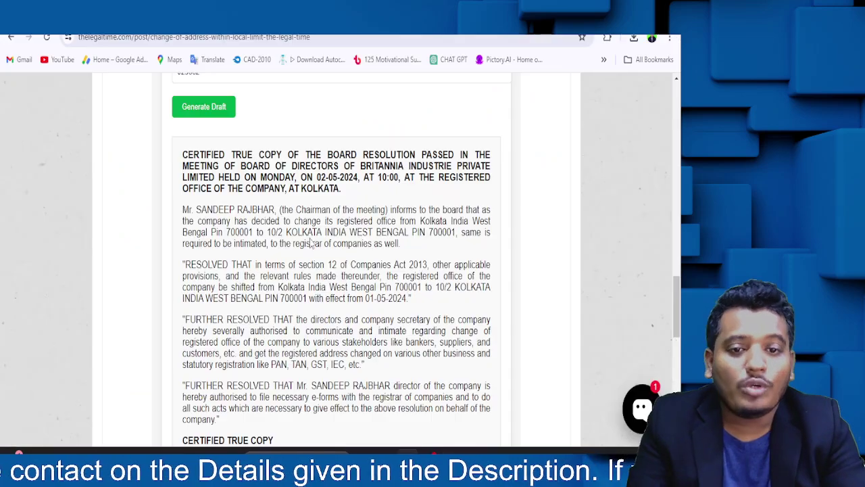
scroll(185, 186, up, 5)
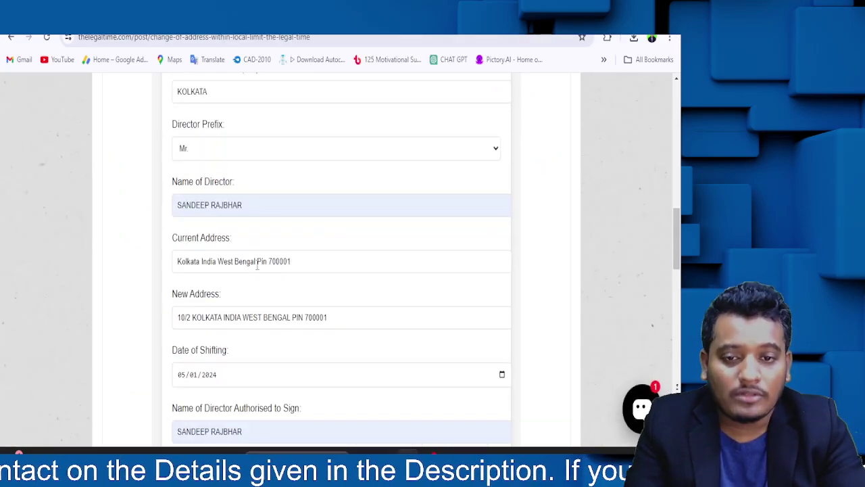
scroll(257, 265, down, 3)
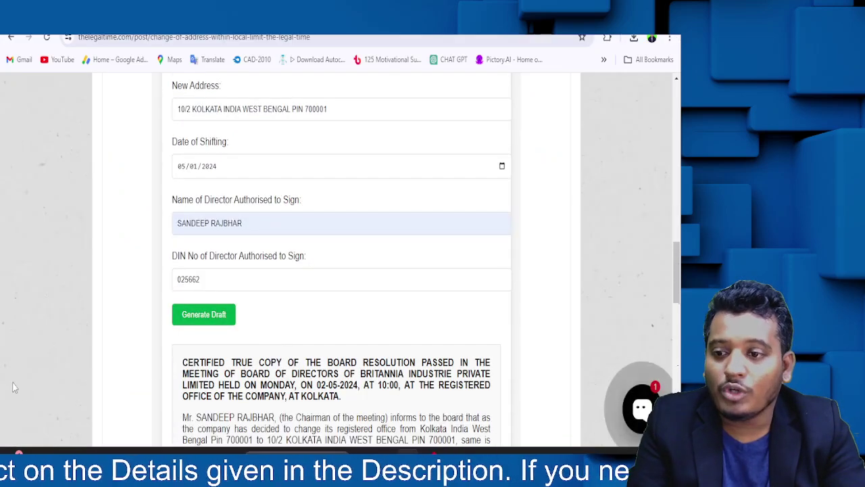
scroll(360, 413, down, 3)
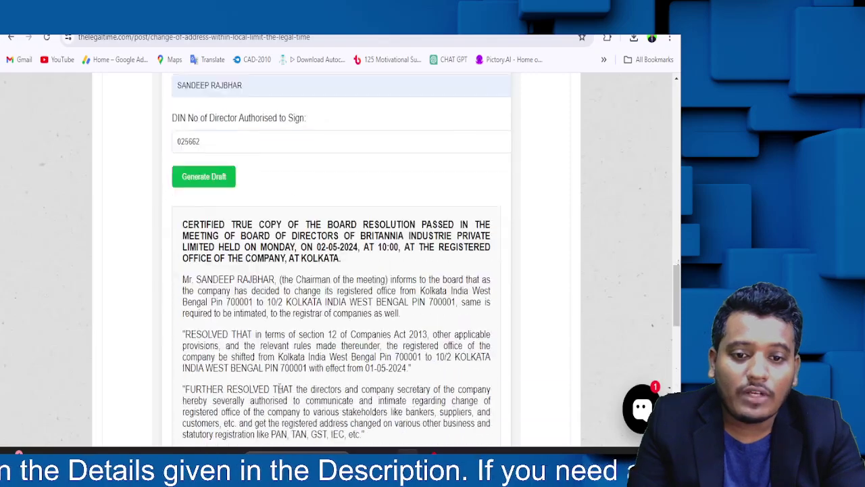
drag(342, 189, 170, 153)
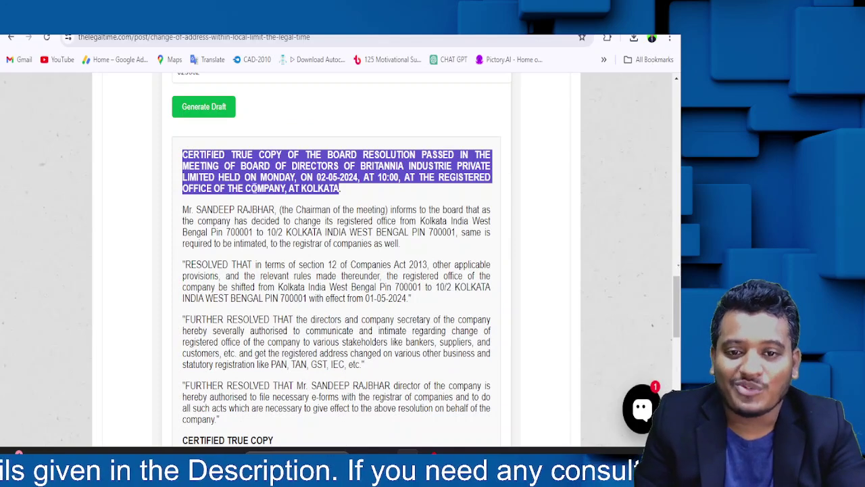
click(235, 188)
drag(342, 190, 171, 154)
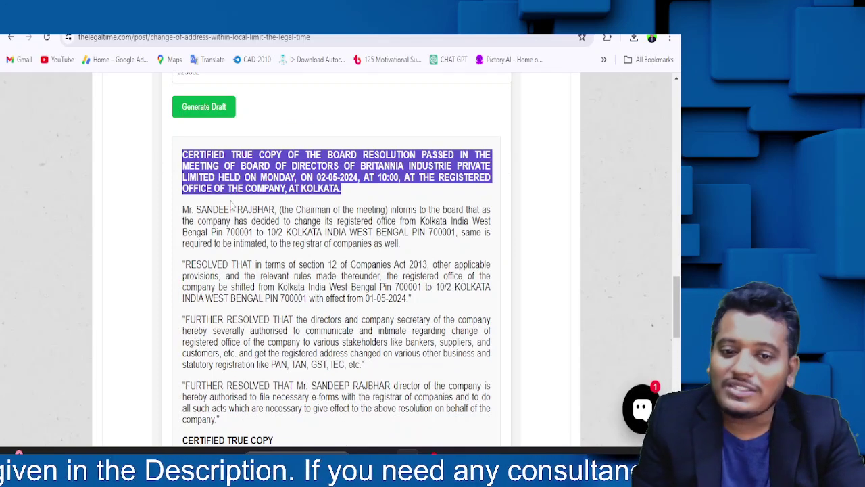
scroll(236, 213, down, 3)
- Copy the resolution to the clipboard and download it as Draft_Resolution (3).doc
click(209, 327)
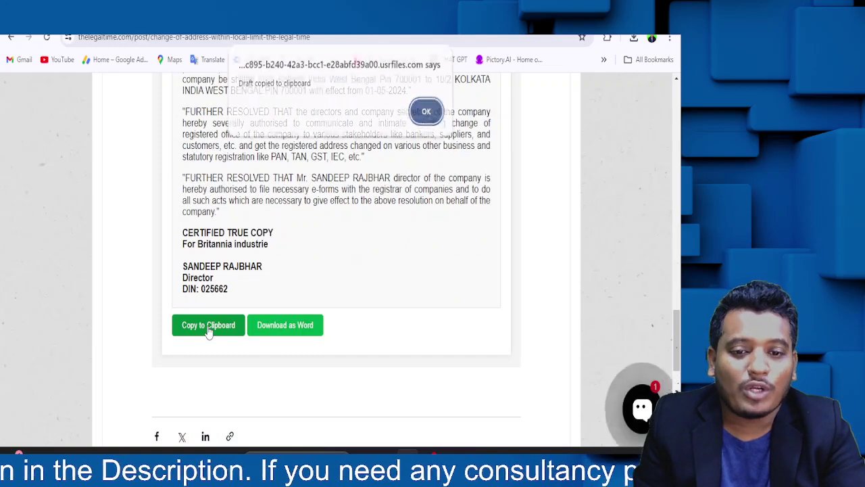
click(425, 116)
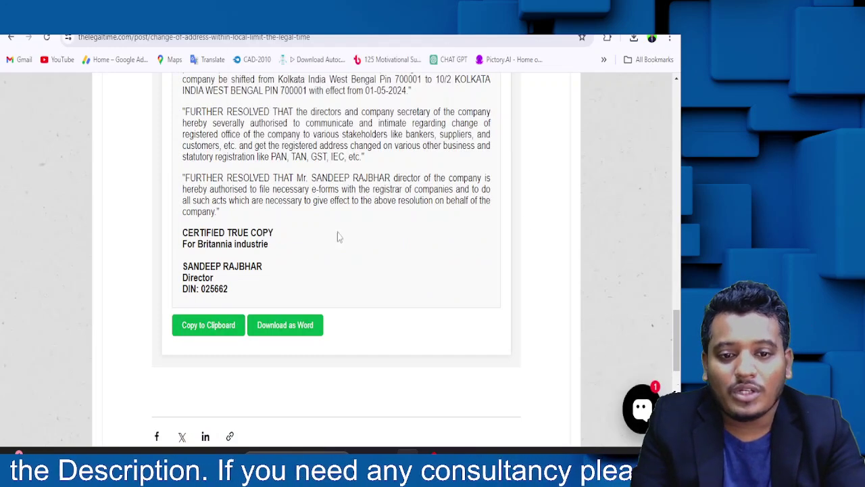
click(267, 334)
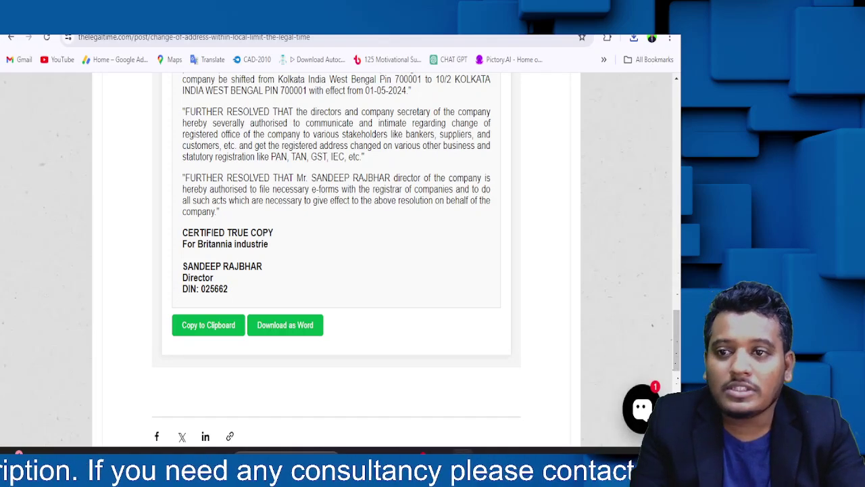
- Start a new blank Word document
scroll(382, 270, up, 6)
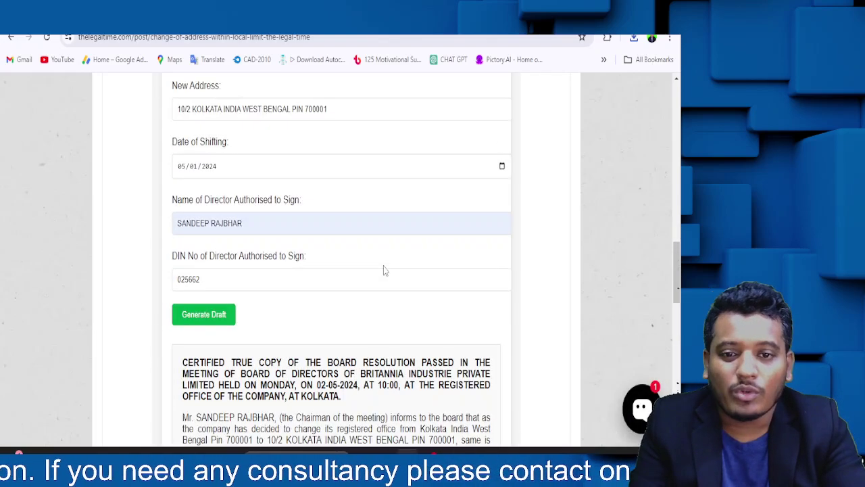
scroll(385, 269, down, 3)
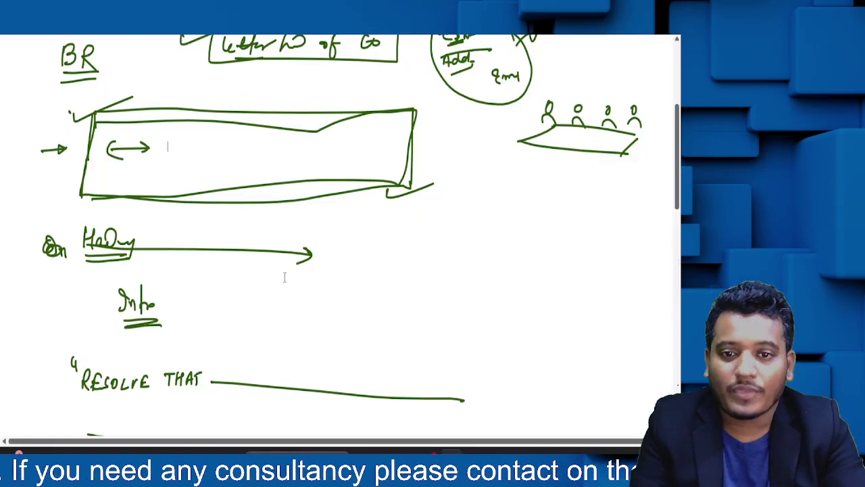
scroll(285, 280, up, 3)
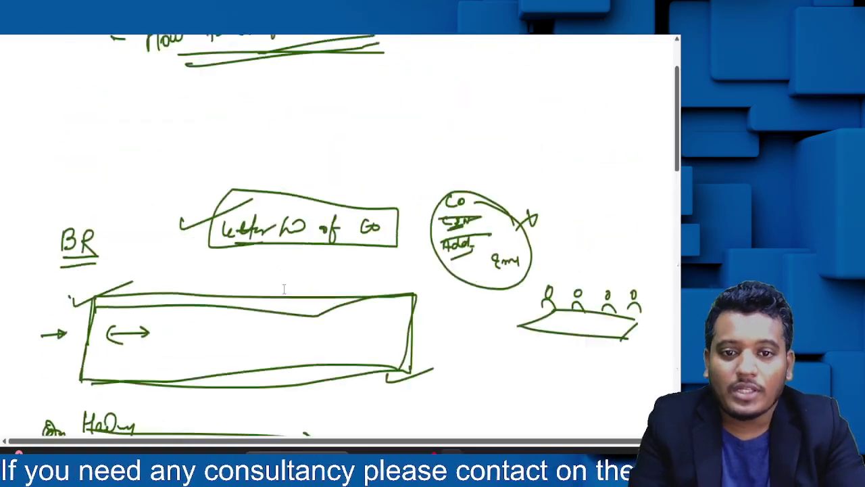
scroll(318, 319, down, 10)
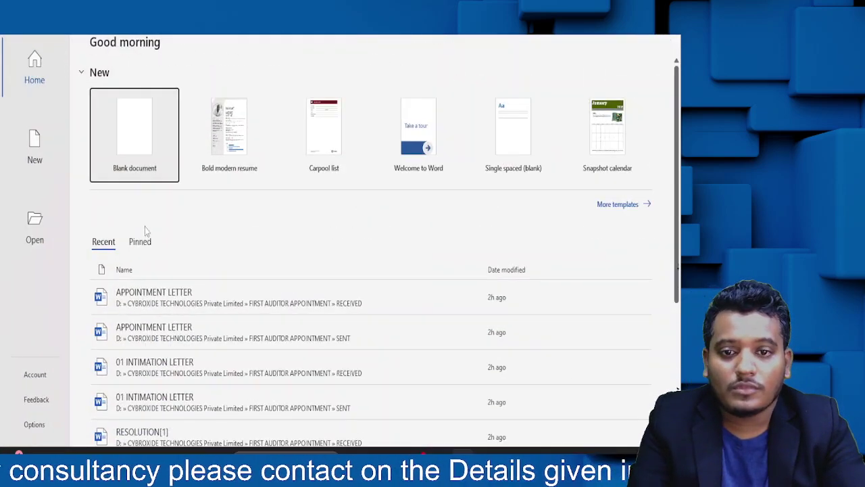
click(136, 163)
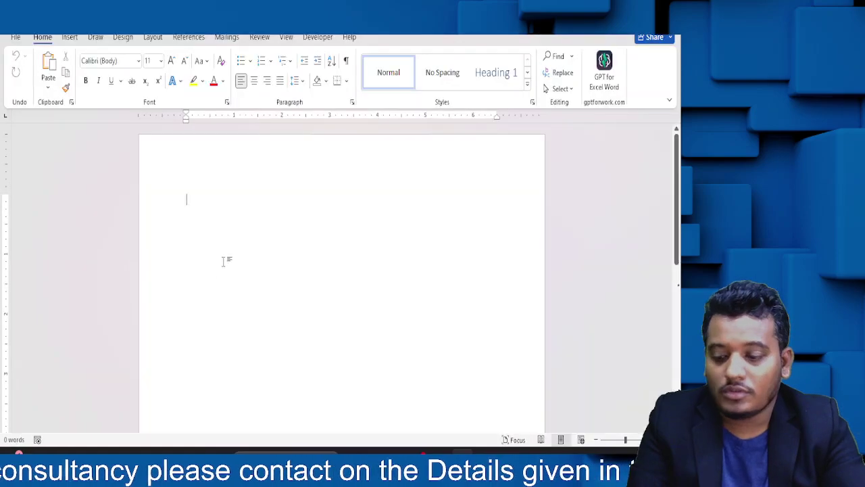
- Paste the resolution, justify all text and bold the opening certified-copy paragraph
key(ctrl+v)
scroll(224, 264, up, 10)
key(ctrl+a)
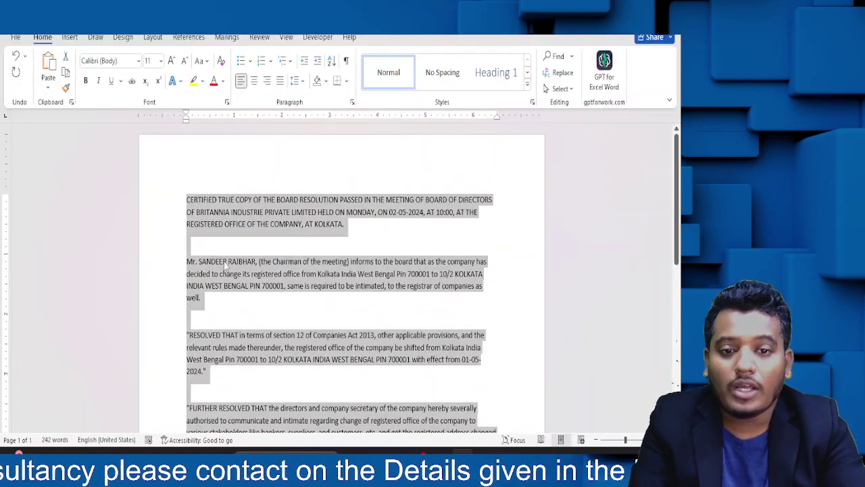
click(279, 80)
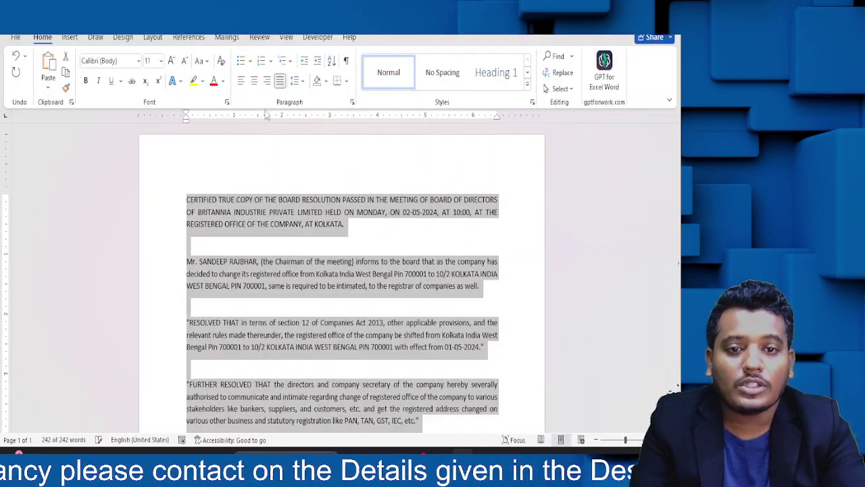
drag(381, 237, 146, 190)
key(ctrl+b)
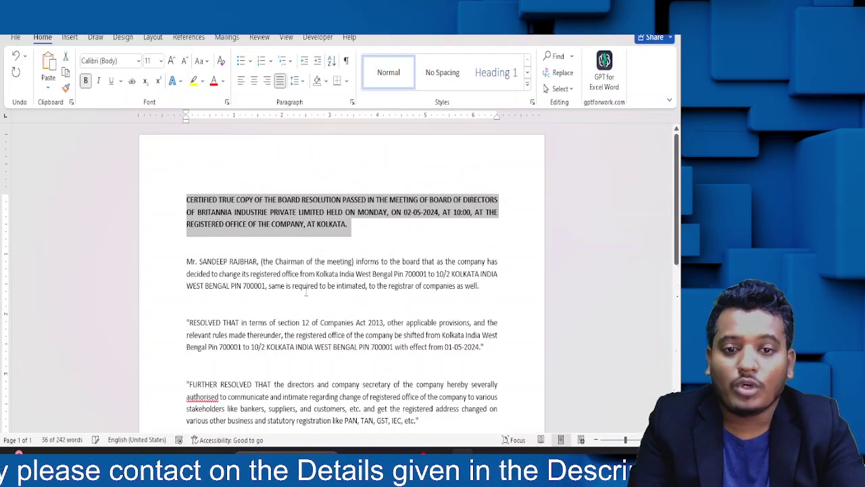
click(306, 299)
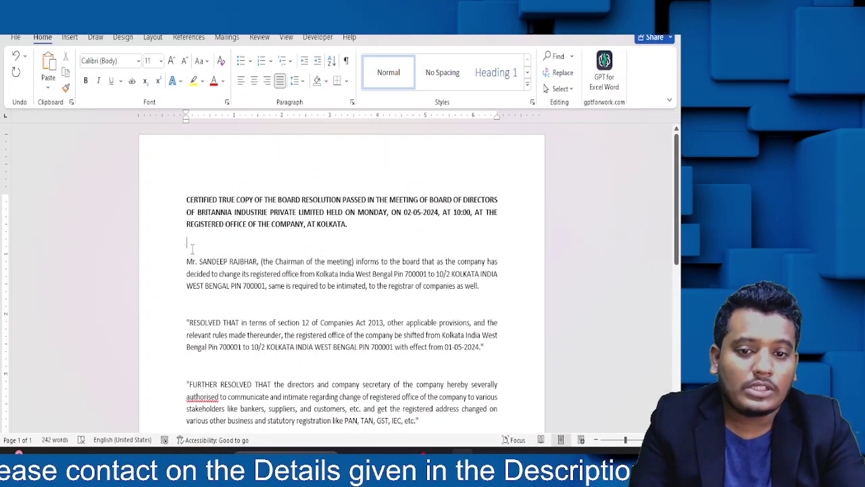
- Remove the extra spacing between the signature lines down to DIN
scroll(311, 290, down, 8)
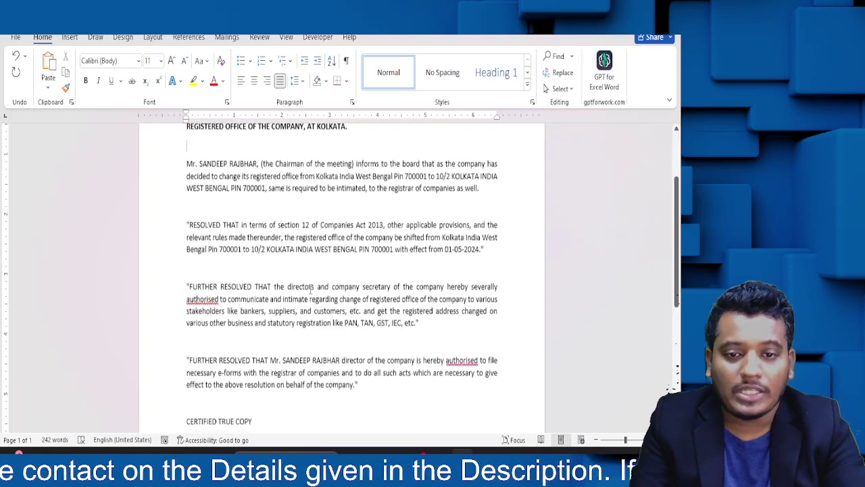
drag(218, 326, 188, 218)
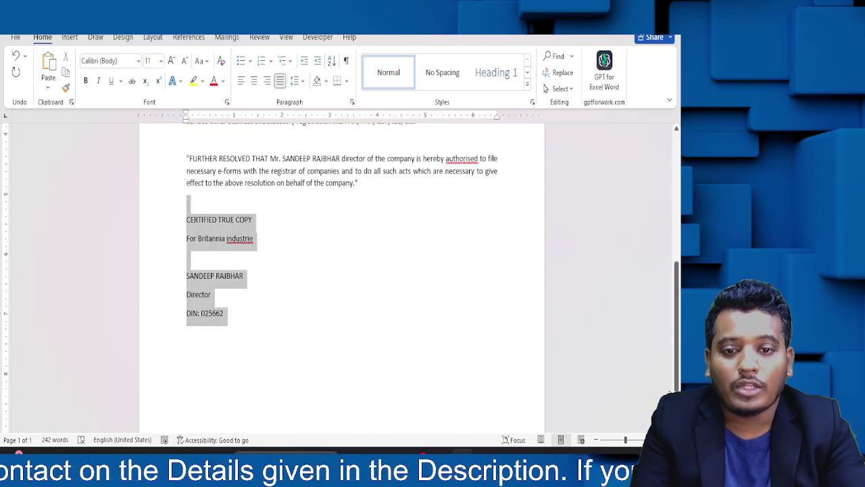
click(192, 256)
drag(250, 315, 192, 263)
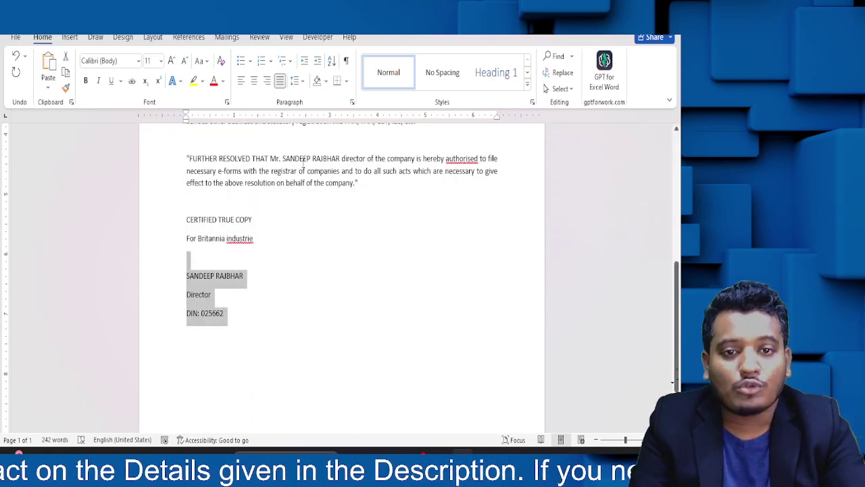
click(295, 80)
click(318, 243)
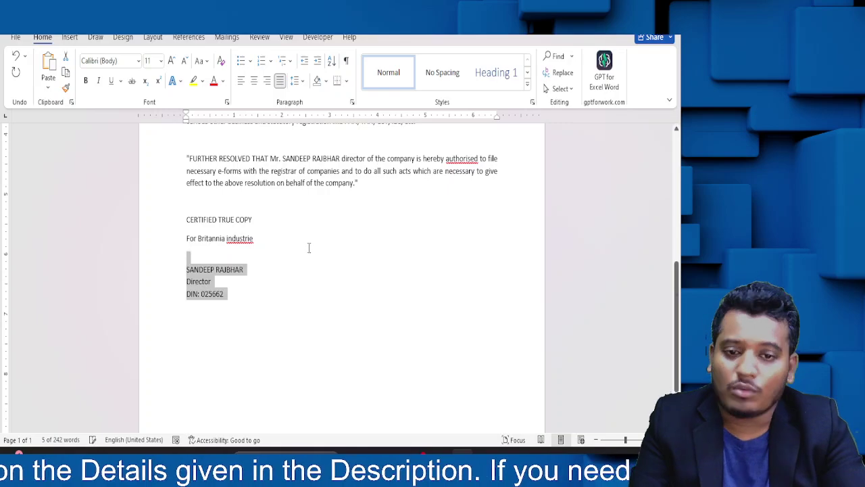
click(309, 248)
- Select the three resolution paragraphs and close the Word document
scroll(308, 248, up, 6)
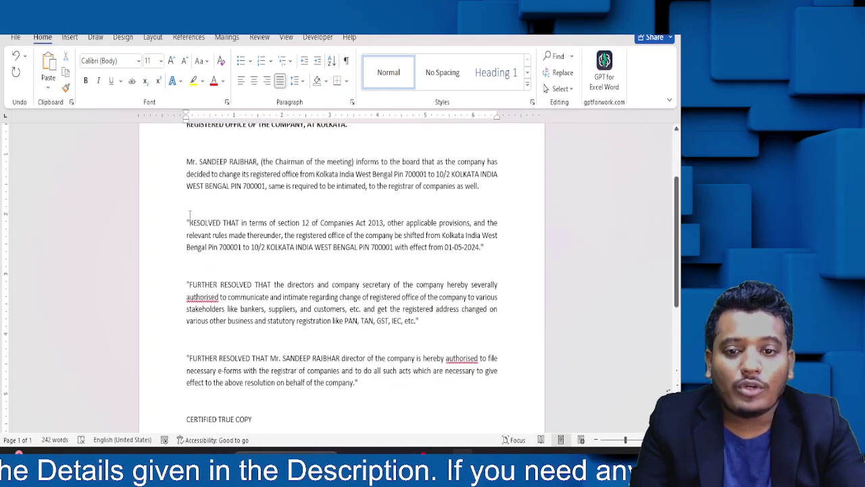
drag(187, 221, 426, 390)
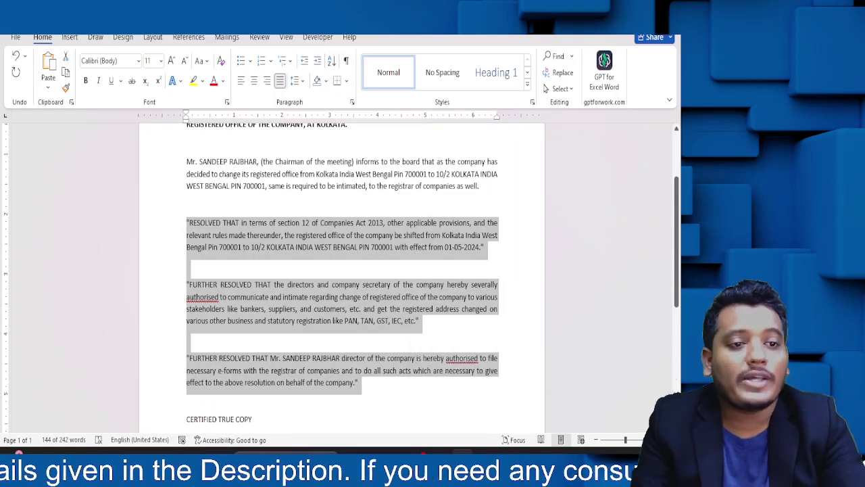
key(alt+F4)
- Discard the Word changes, check the whiteboard notes, and return to Chrome on a new Google tab
click(390, 293)
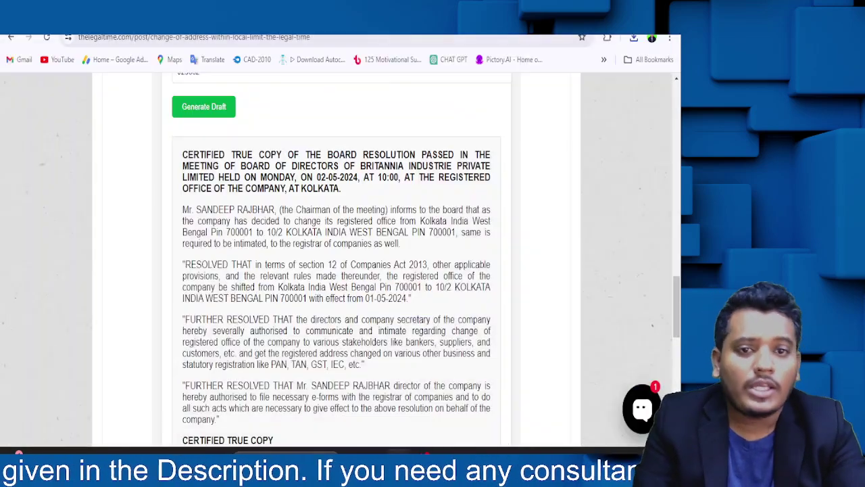
key(alt+Tab)
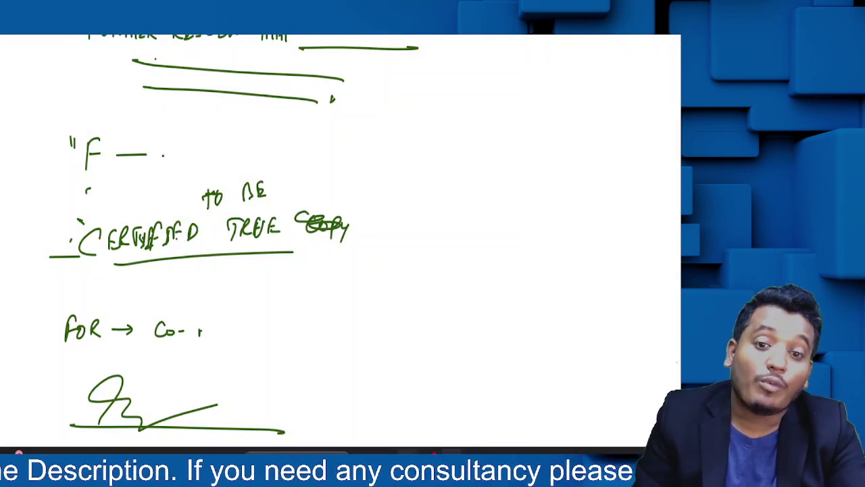
key(alt+Tab)
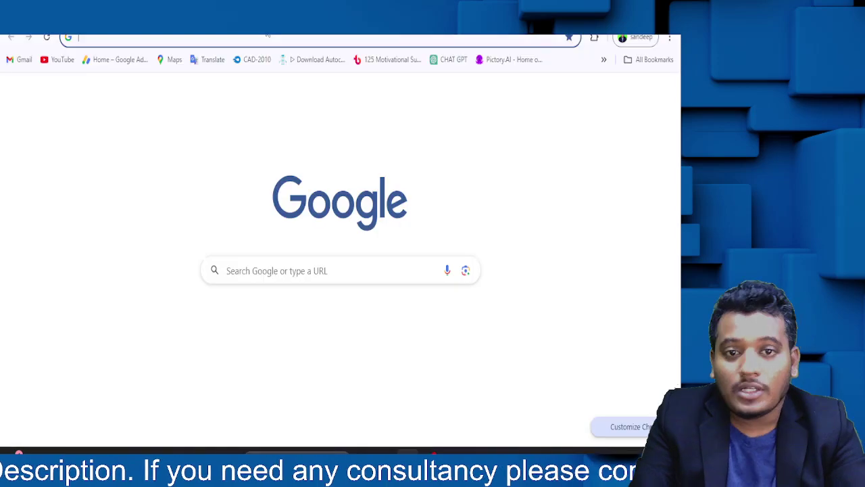
- Open the ChatGPT site in the new tab
click(268, 37)
text(cha)
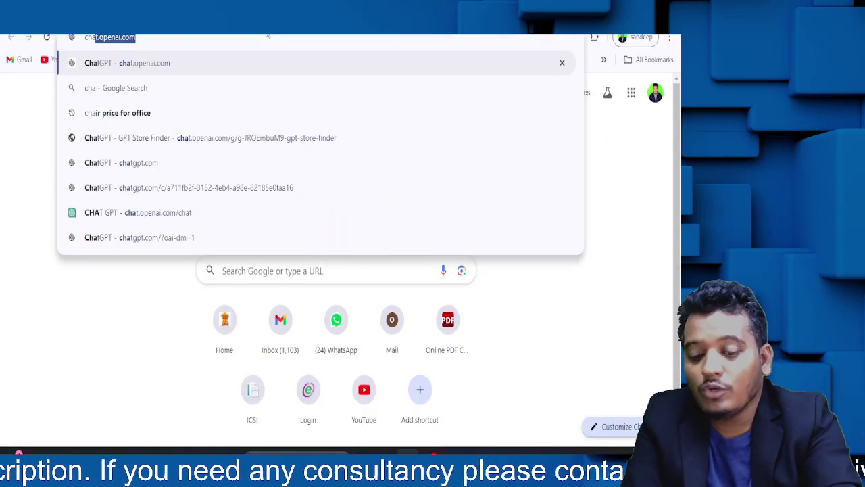
key(Return)
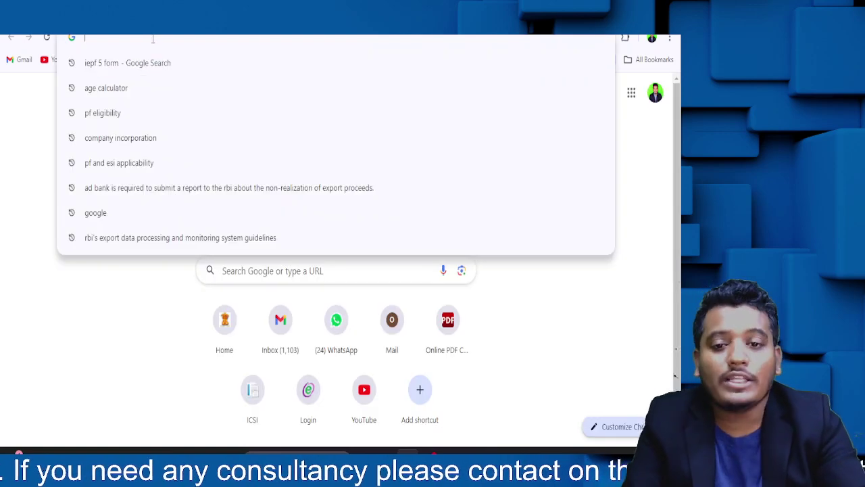
- Search Google for 'board resolution for open gst account'
text(rbo)
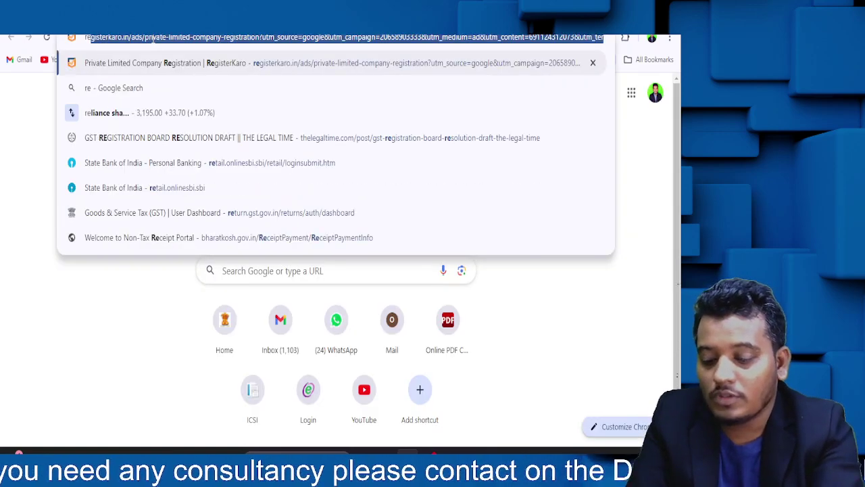
key(BackSpace)
key(BackSpace)
key(BackSpace)
text(board)
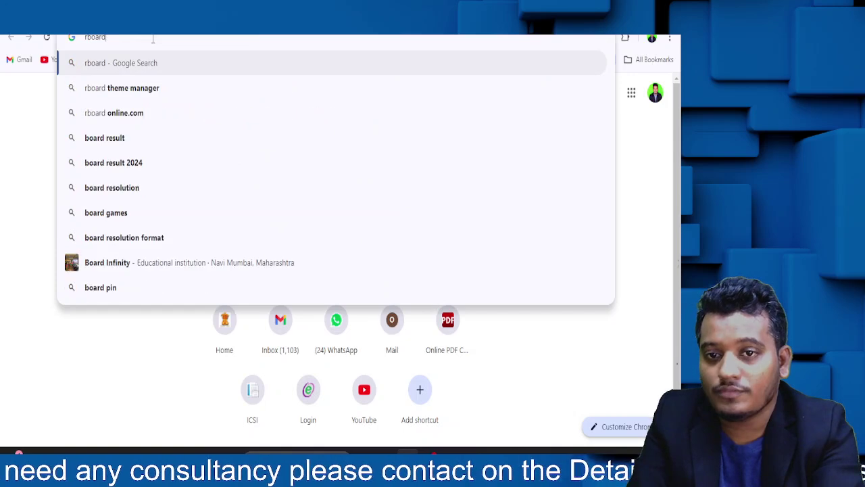
key(Escape)
text(board resolution)
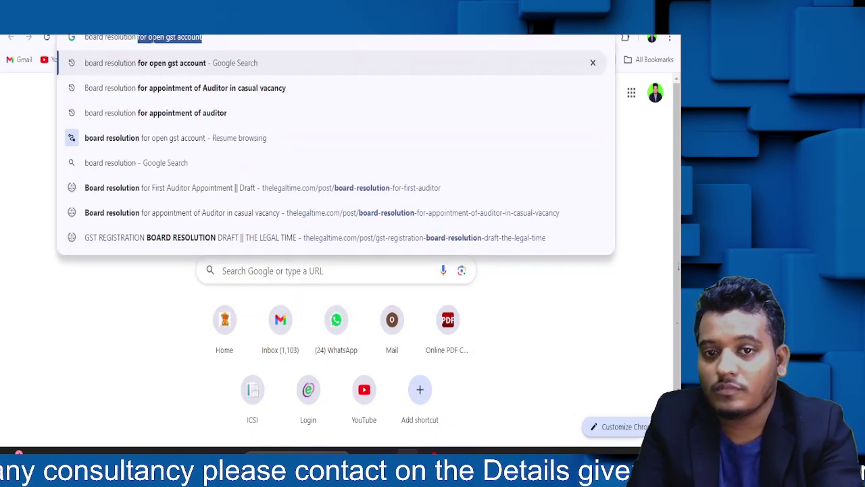
key(Return)
- Open the TaxGuru board resolution format page from the search results
scroll(160, 227, down, 6)
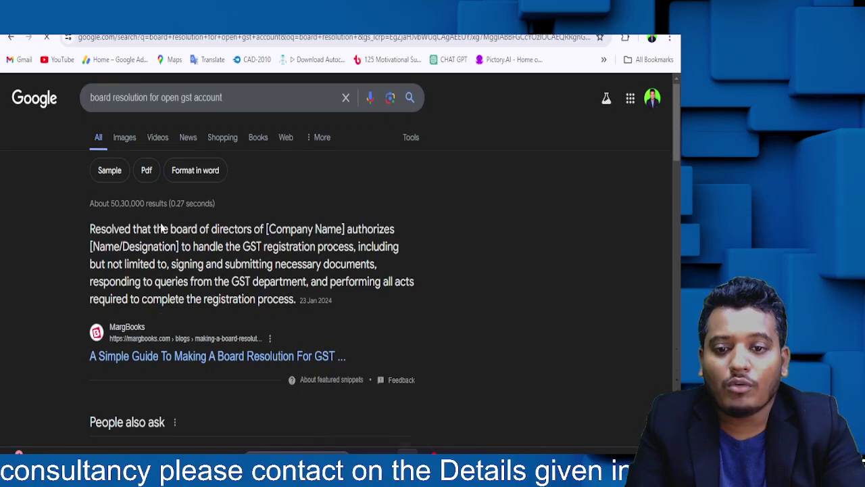
scroll(149, 230, down, 3)
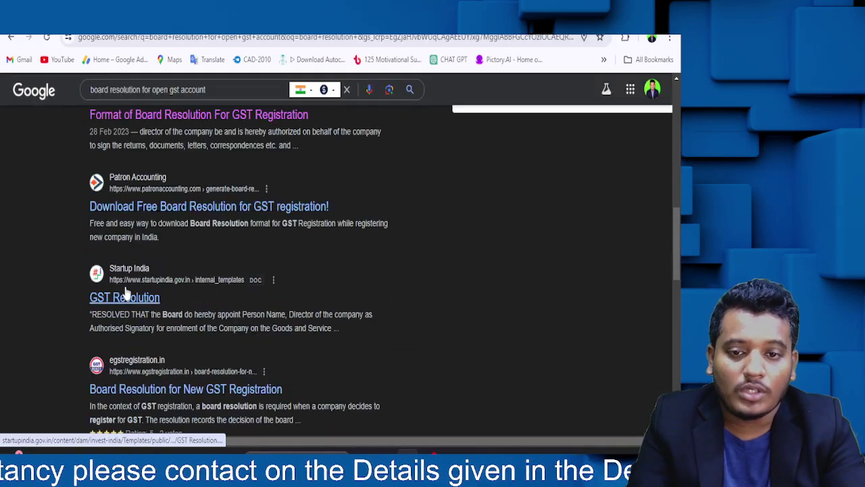
scroll(124, 301, up, 3)
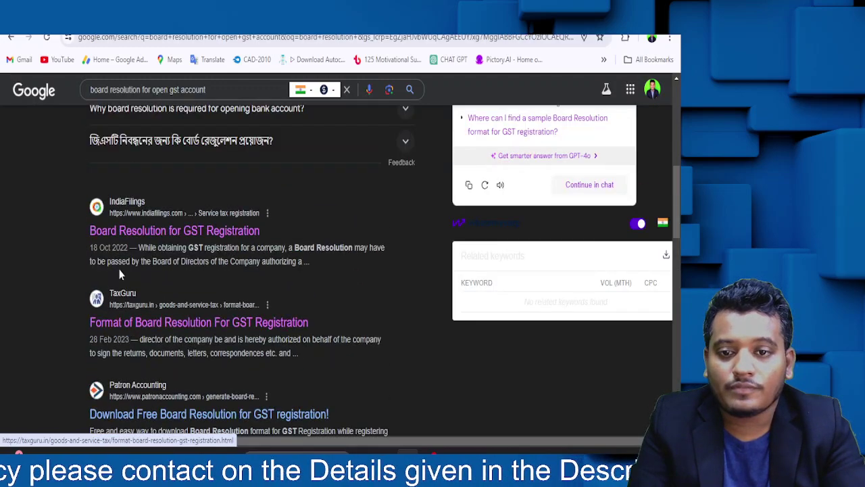
click(129, 317)
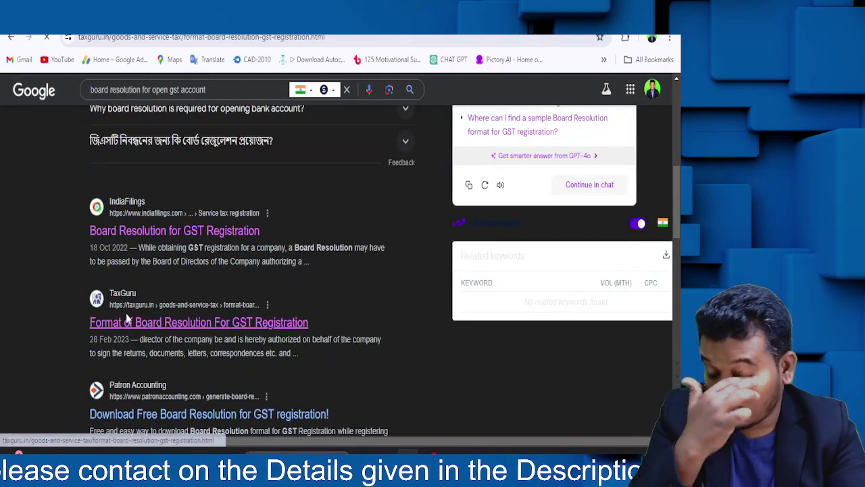
- Copy the TaxGuru GST board resolution paragraphs and return to ChatGPT
scroll(133, 227, down, 3)
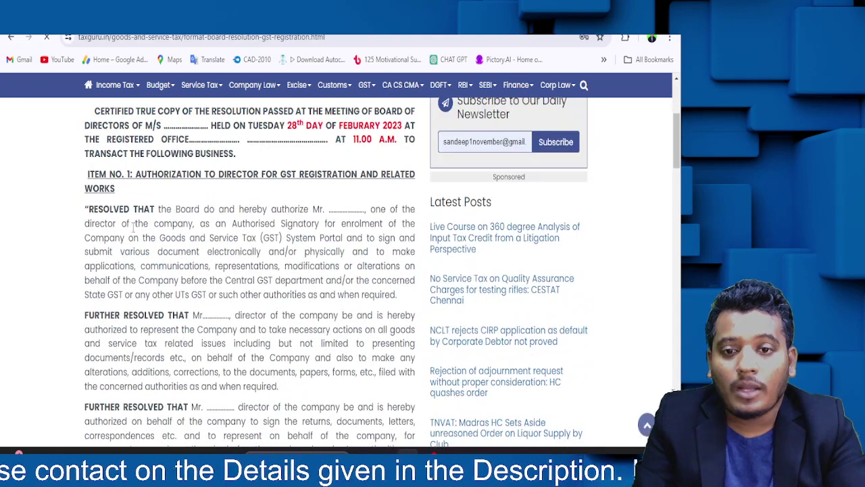
drag(84, 211, 323, 311)
scroll(189, 283, down, 3)
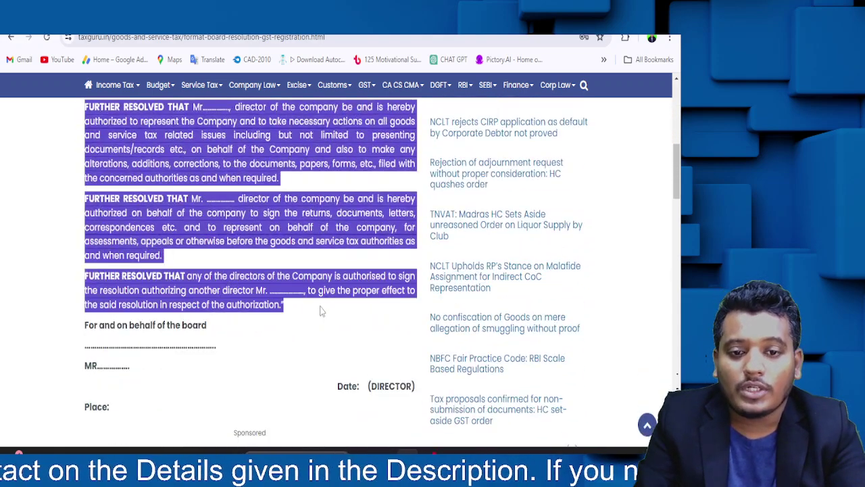
click(318, 317)
key(ctrl+Tab)
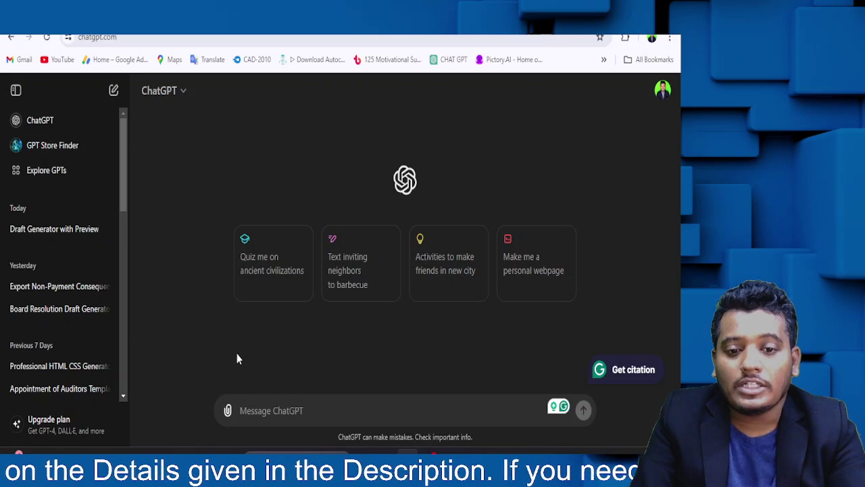
- Paste the TaxGuru resolution into the ChatGPT message box, removing its copyright lines
key(ctrl+v)
drag(319, 413, 225, 372)
key(BackSpace)
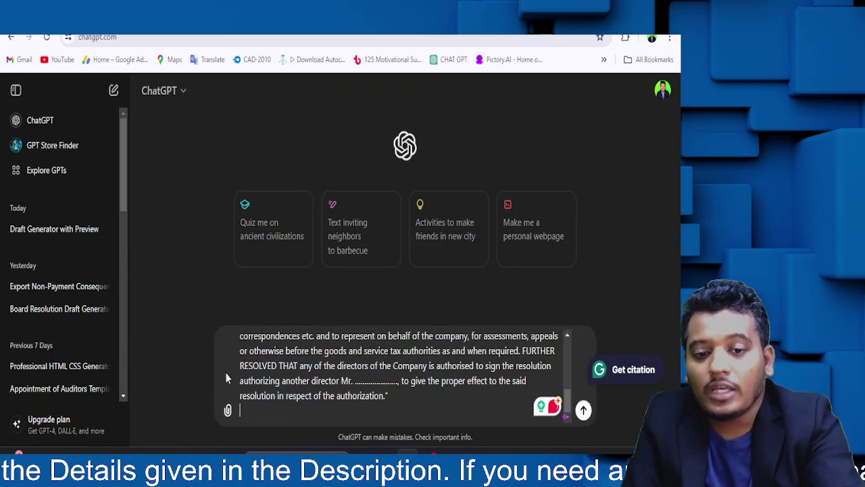
key(shift+Return)
key(shift+Return)
key(shift+Return)
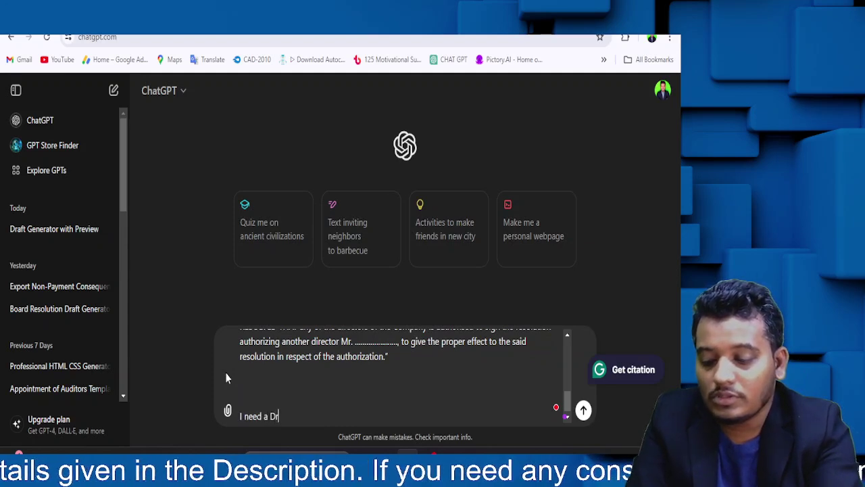
- Request a fresh board resolution authorising a director in SBI for any transaction, using the draft above
text(I need a Draft Board)
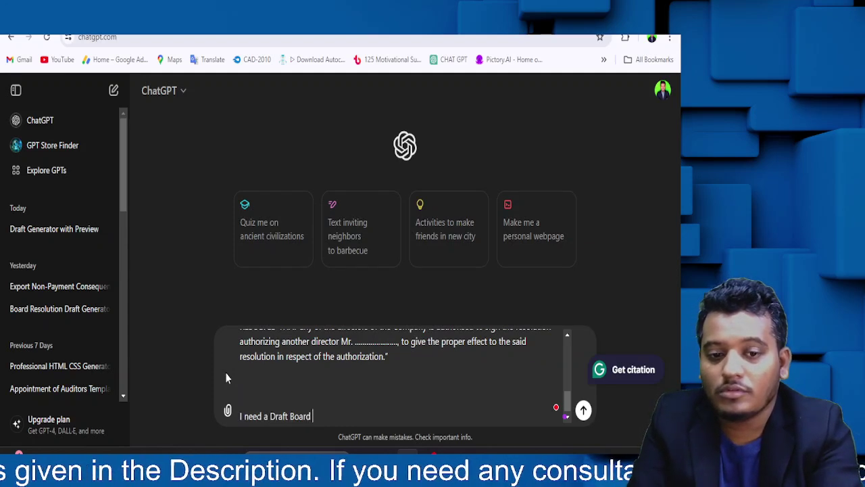
text( resolution for)
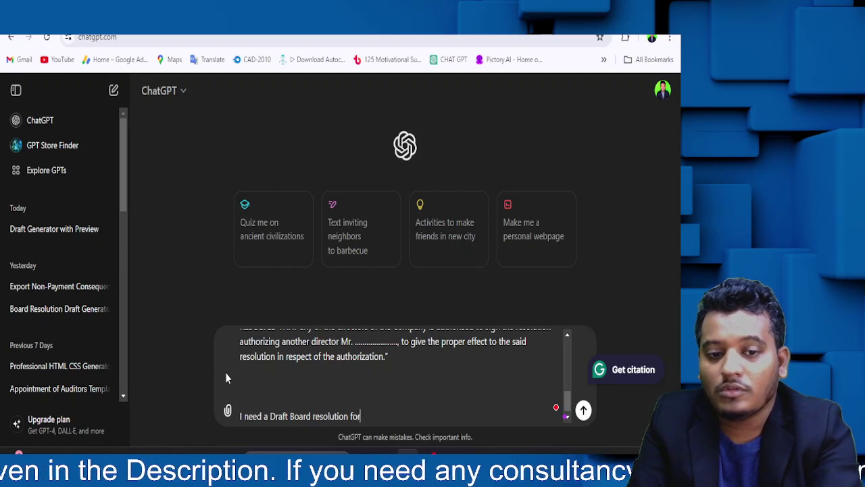
text( Authoris)
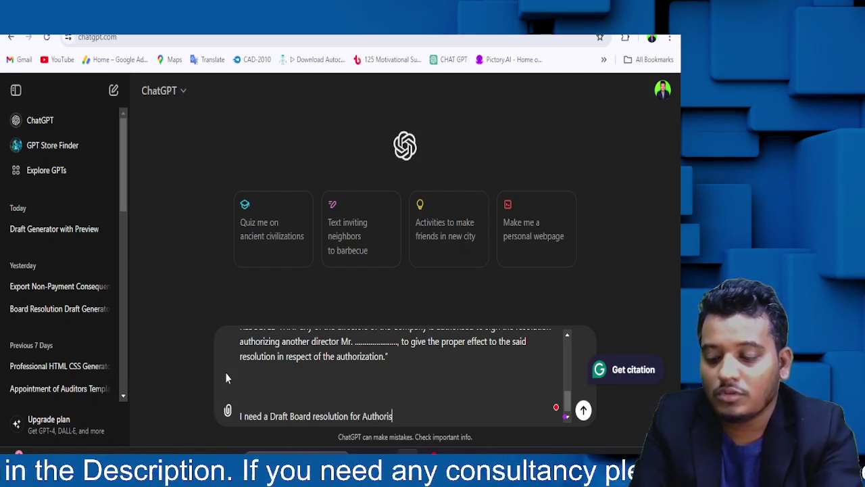
text(ation of)
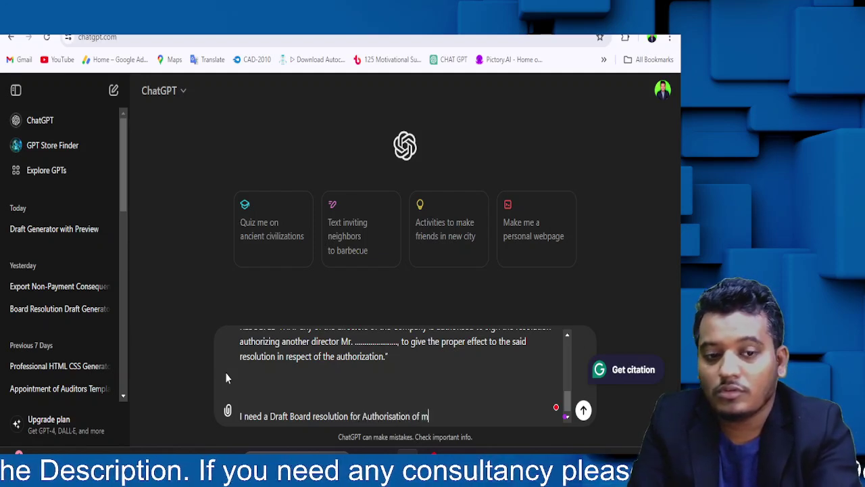
text( Director)
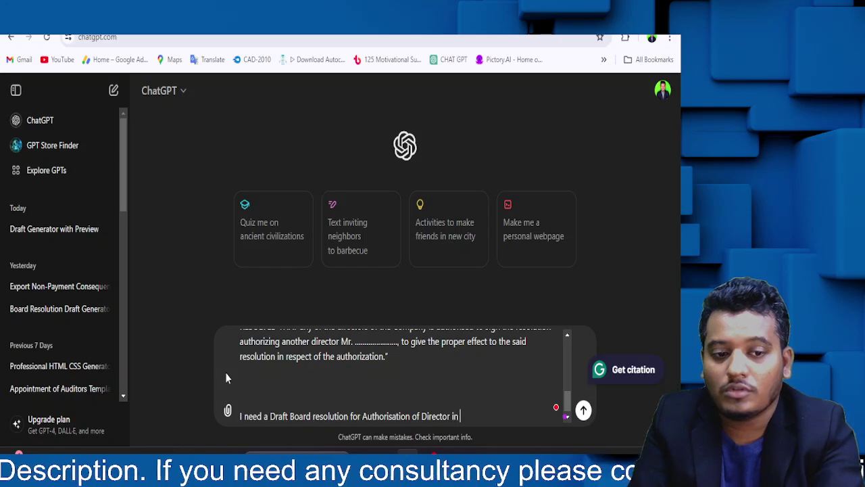
text( in BAn)
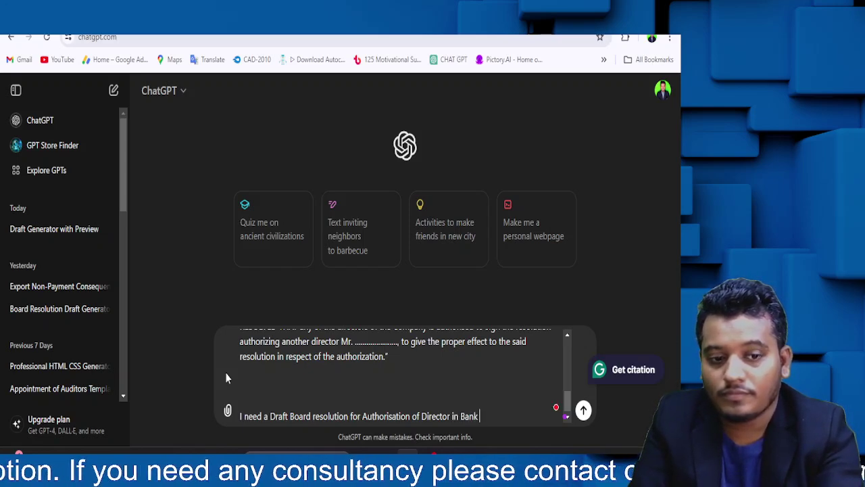
key(BackSpace)
text(S)
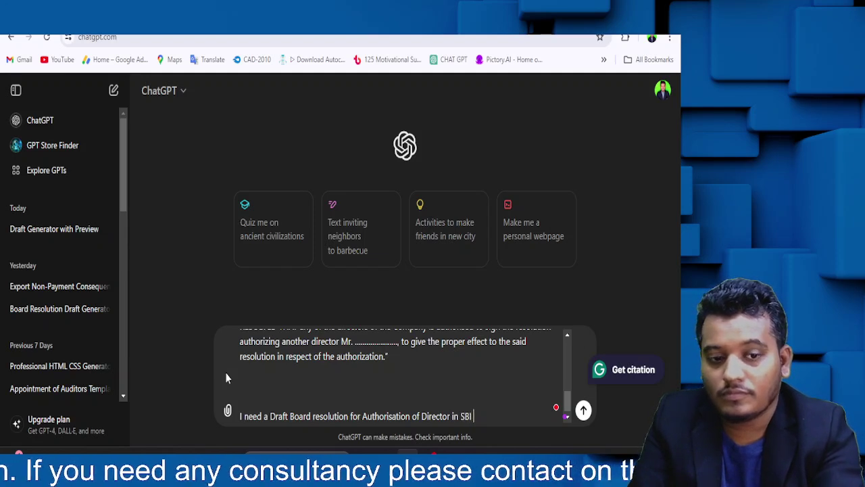
text(BI for )
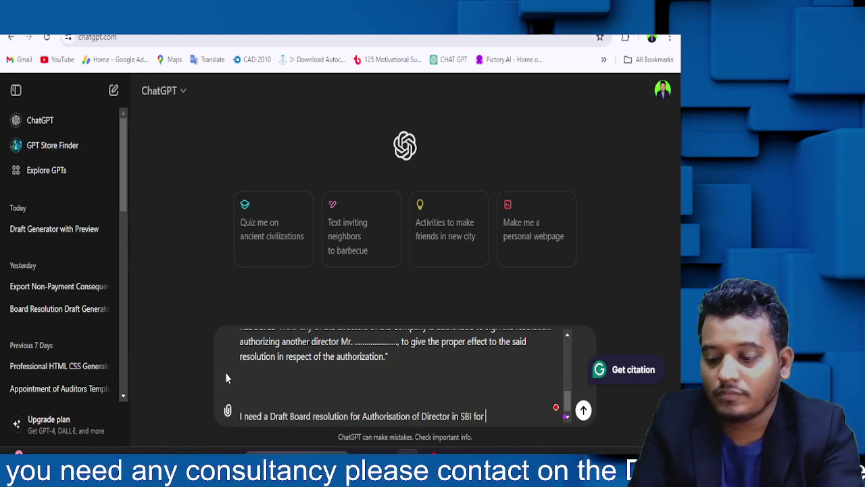
text(Transaction of)
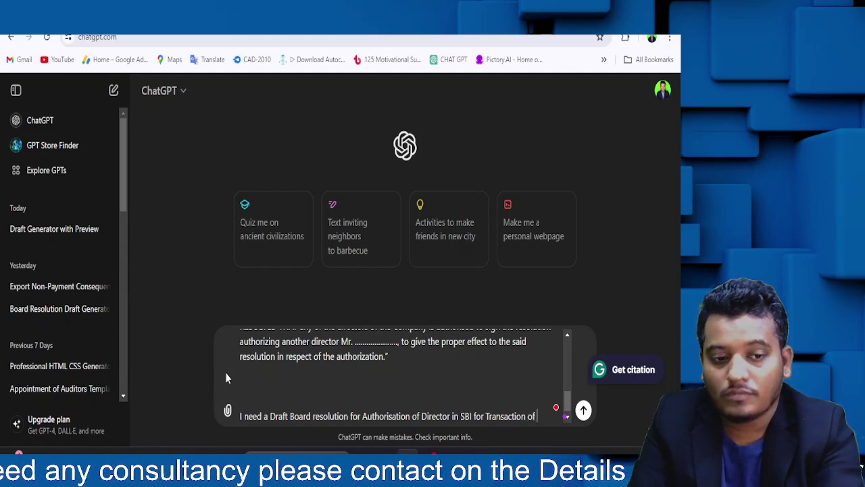
key(BackSpace)
key(BackSpace)
key(BackSpace)
key(BackSpace)
key(BackSpace)
key(BackSpace)
key(BackSpace)
key(BackSpace)
key(BackSpace)
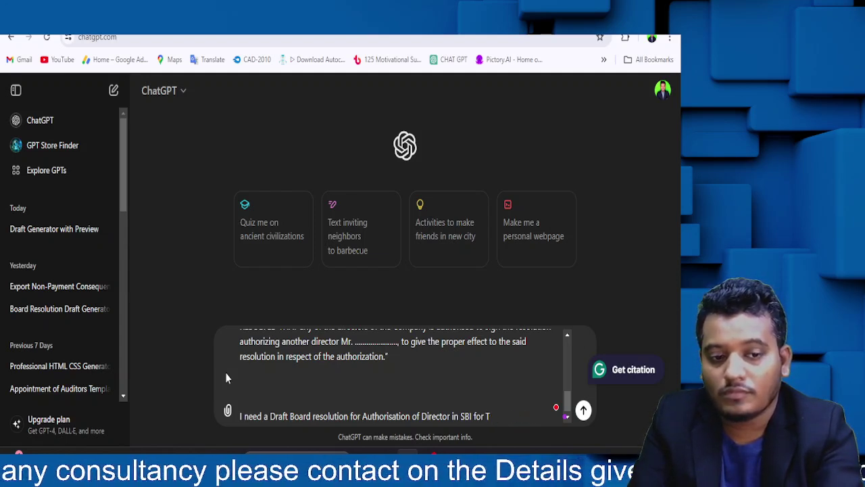
key(BackSpace)
text(any transaction)
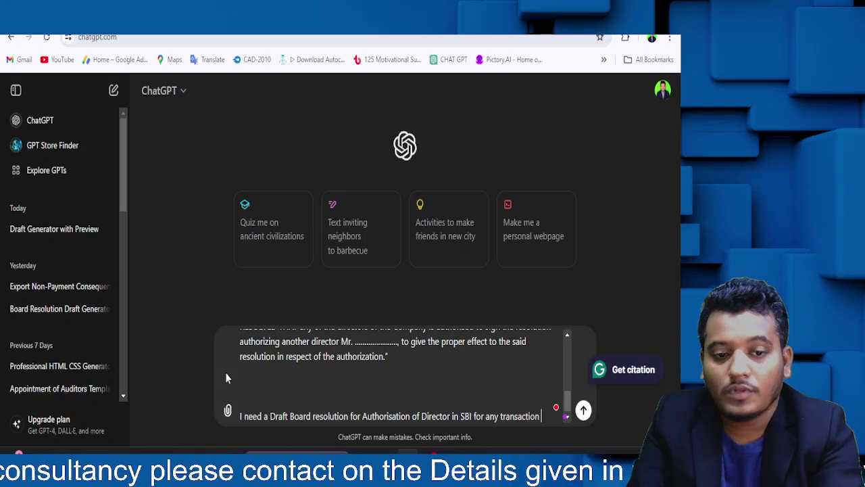
key(shift+Return)
text(use the abou)
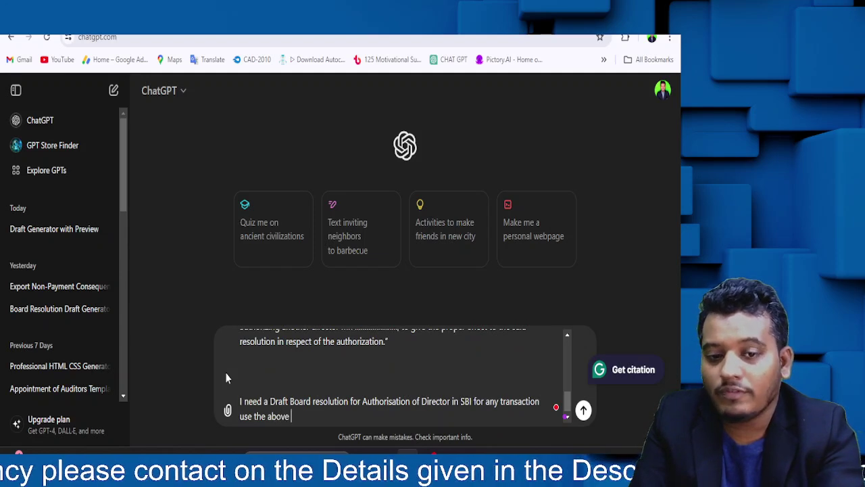
text(e draft as re)
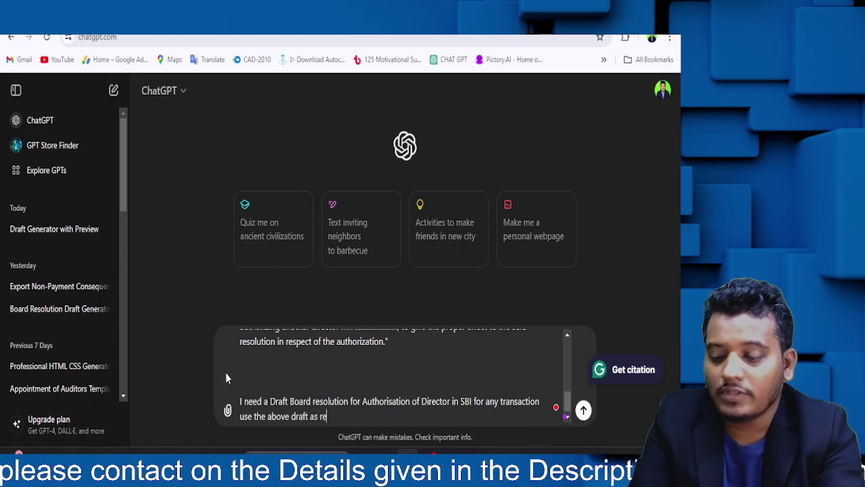
text(frence and prepar)
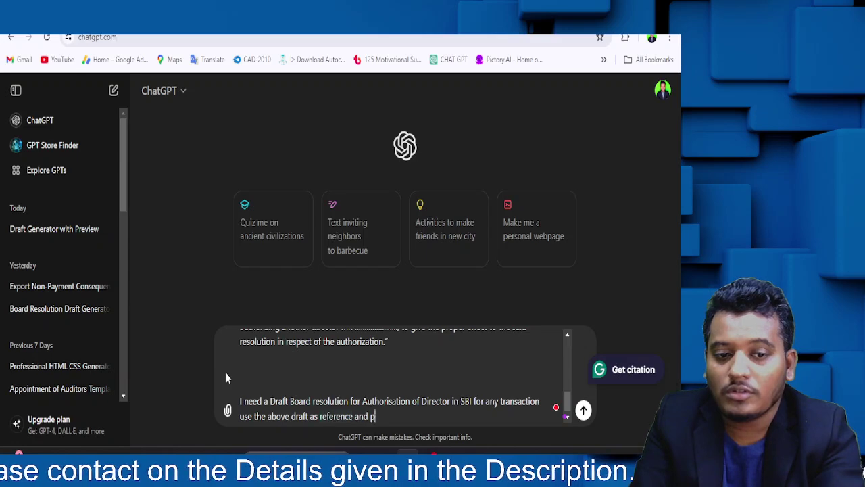
text(e a fre)
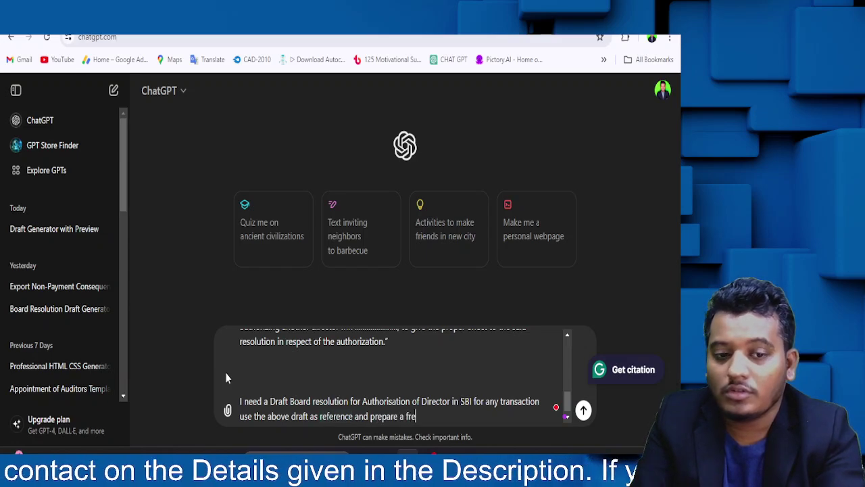
text(sh draft)
- Send the prompt and copy ChatGPT's generated SBI director-authorisation resolution
key(Return)
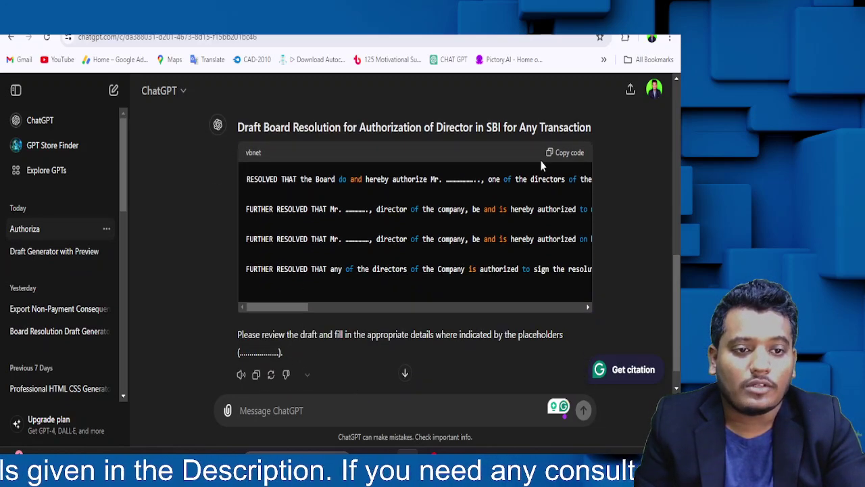
click(563, 153)
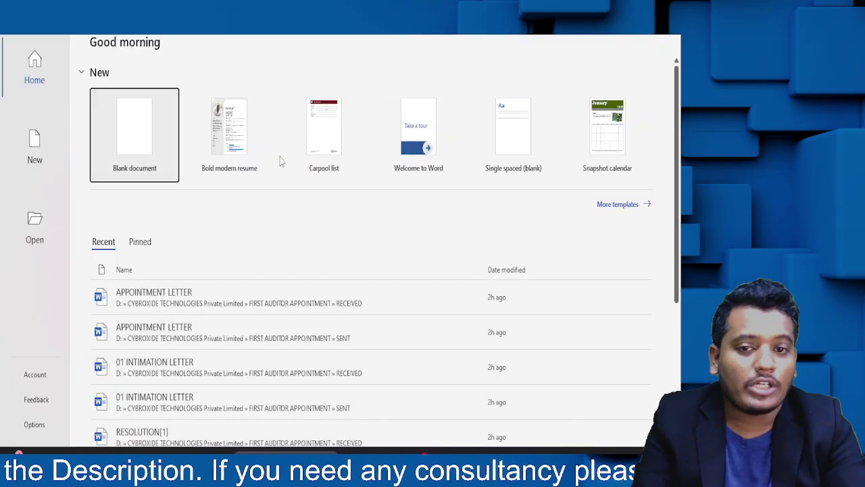
- Paste the SBI director-authorisation resolution into a new blank Word document and review its paragraphs
click(125, 132)
key(ctrl+v)
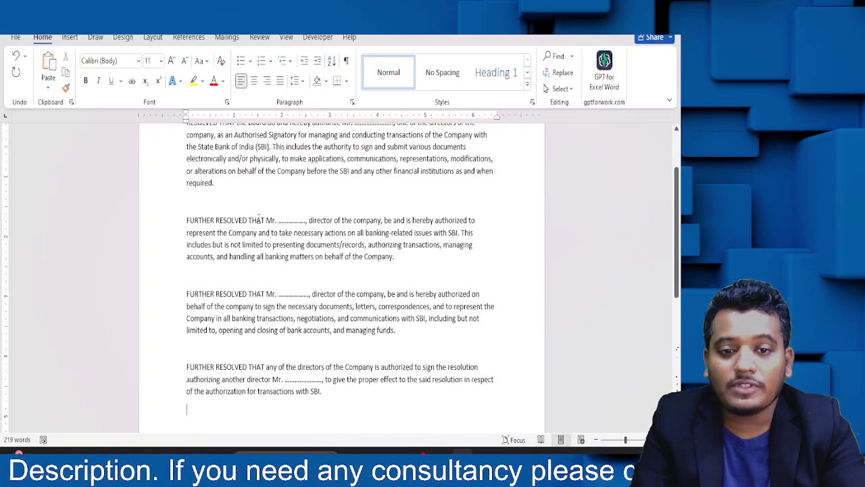
scroll(249, 223, up, 3)
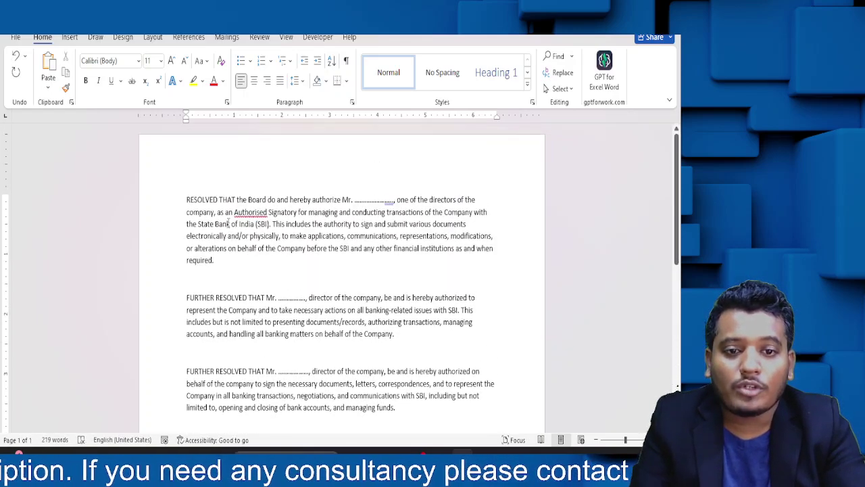
drag(234, 212, 263, 260)
click(249, 297)
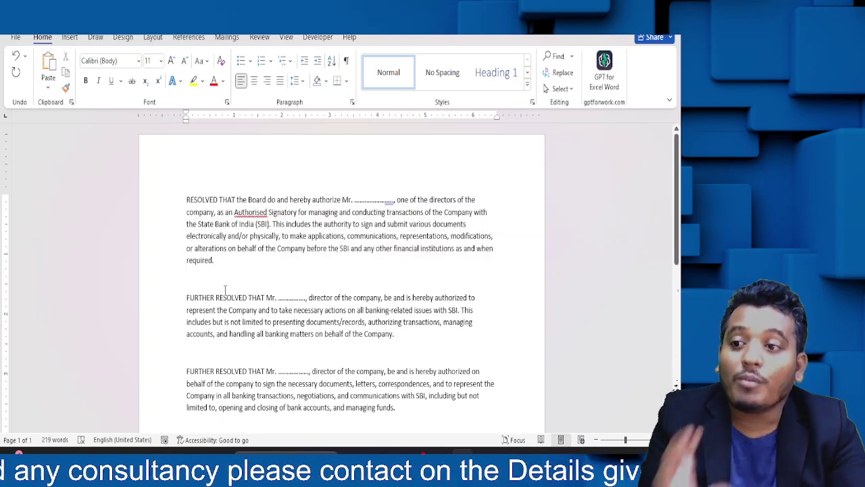
drag(229, 308, 402, 351)
scroll(212, 264, down, 3)
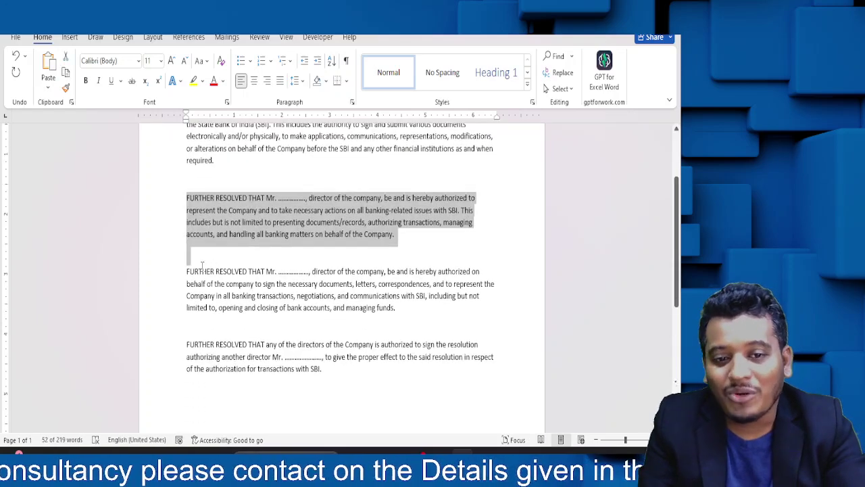
drag(194, 267, 192, 332)
click(285, 356)
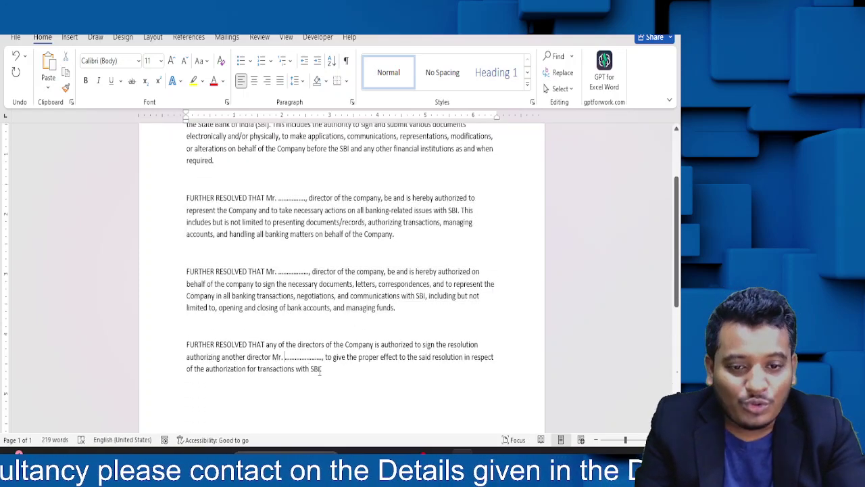
drag(322, 369, 187, 344)
click(399, 253)
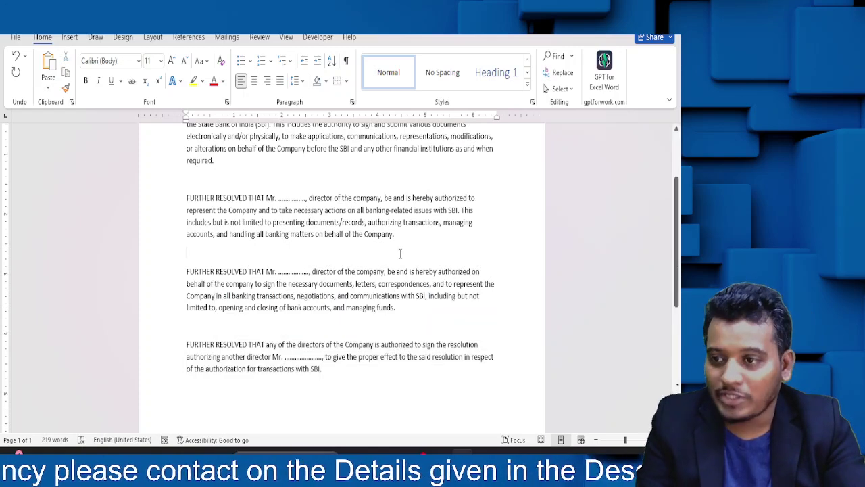
scroll(247, 233, up, 3)
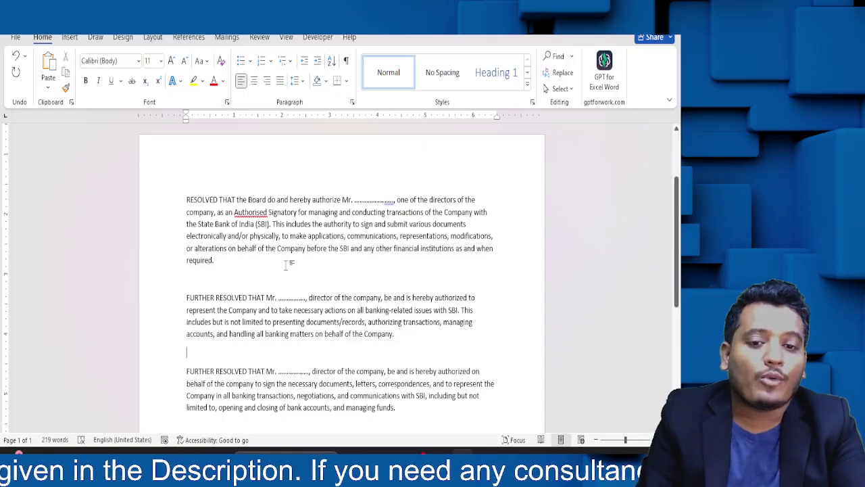
scroll(305, 340, down, 3)
scroll(307, 346, up, 2)
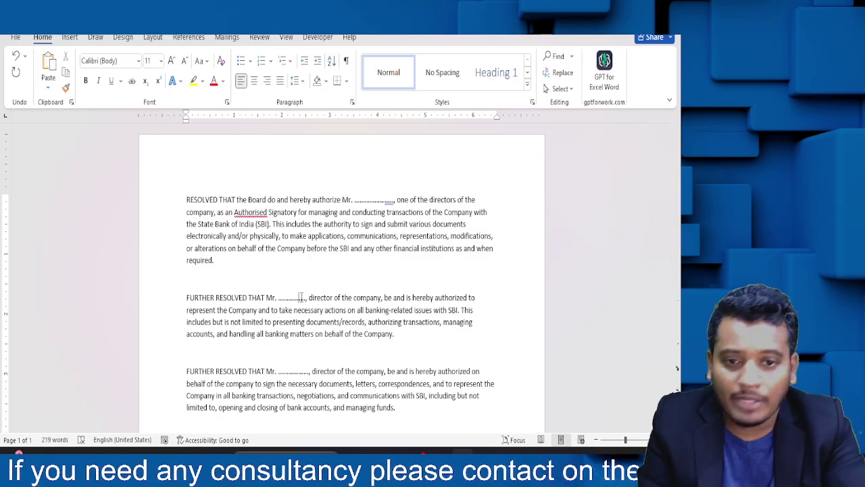
double_click(302, 298)
click(386, 352)
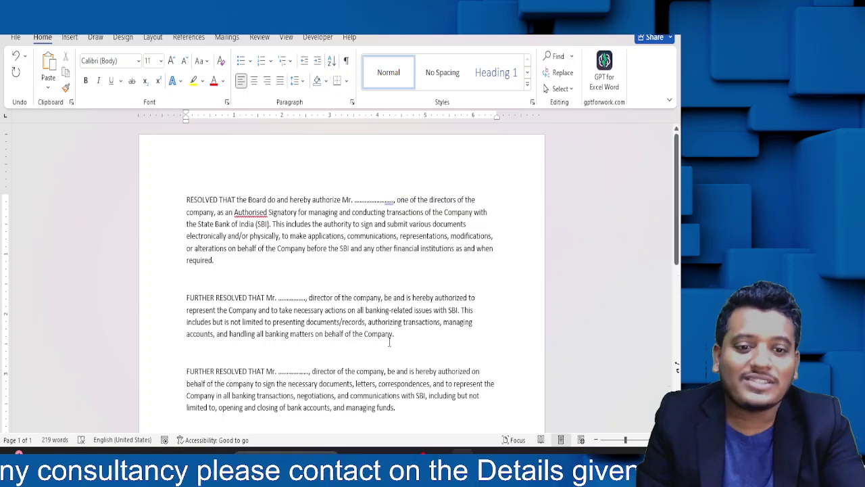
scroll(389, 340, down, 3)
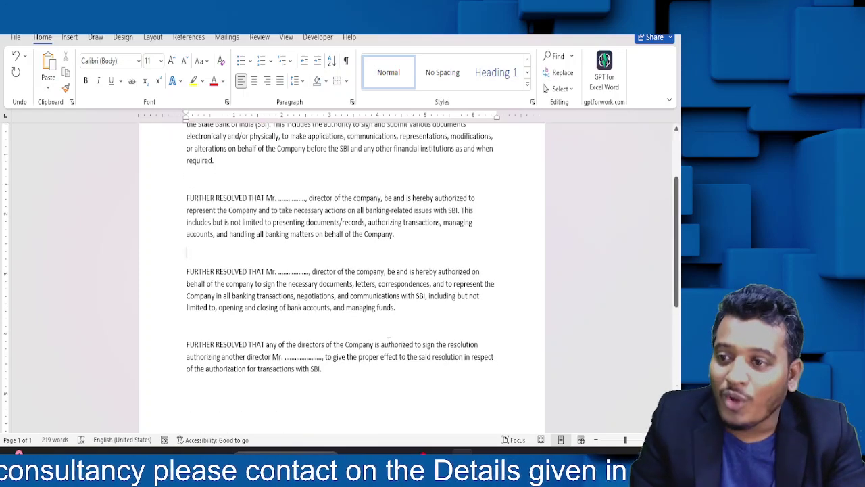